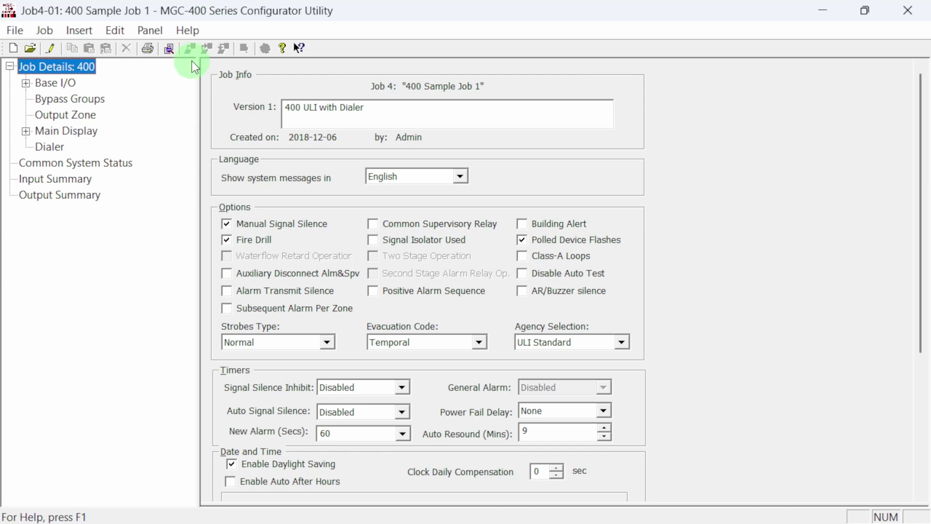
View the program version and firmware compatibility information from Help, then dismiss it.
click(188, 30)
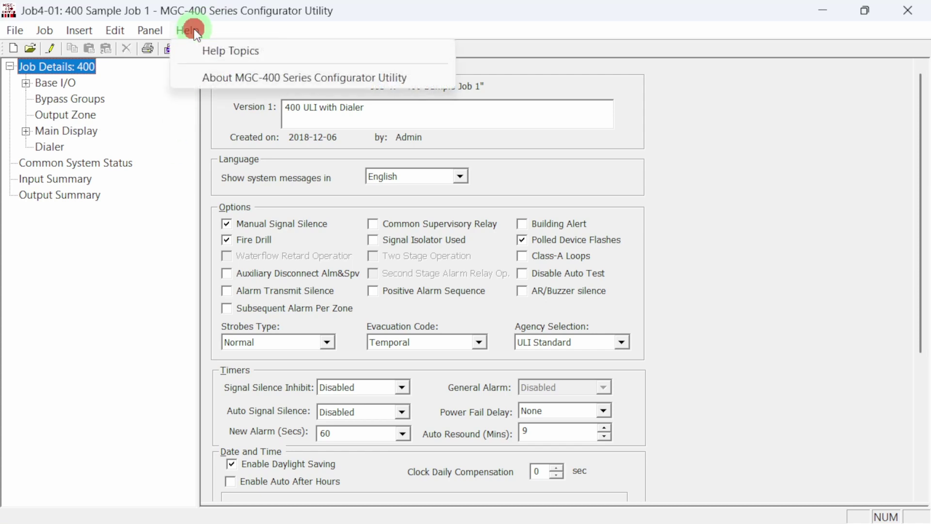
click(238, 80)
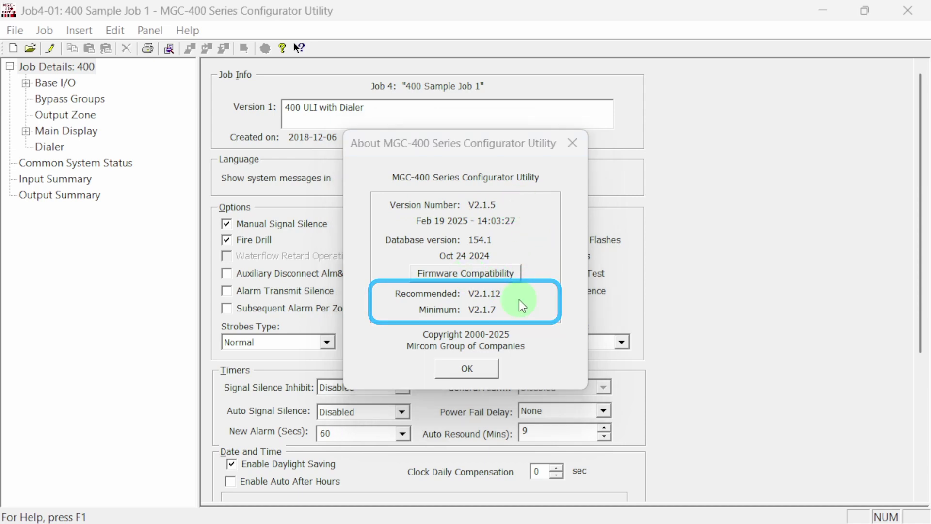
click(467, 369)
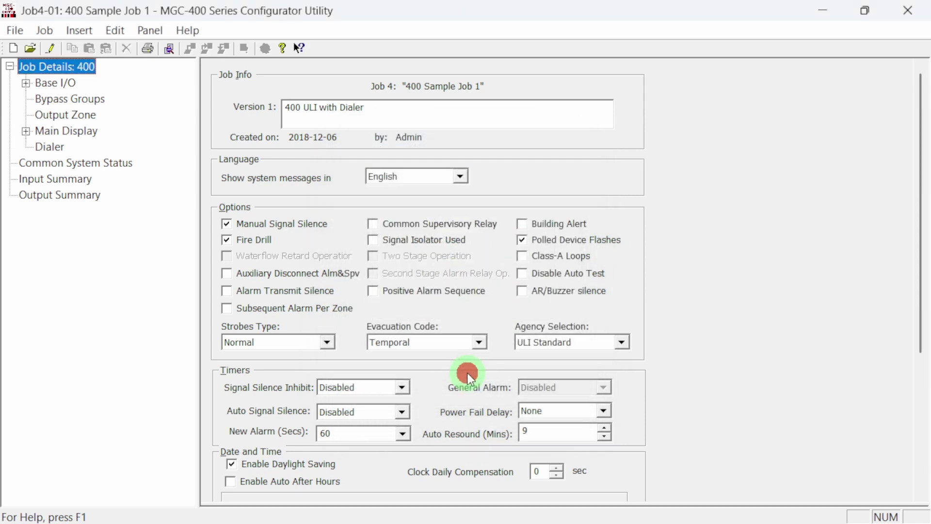
Create a new job 'Quick Job' with comment 'New build', panel 400, 400 Series / ULI template.
click(45, 30)
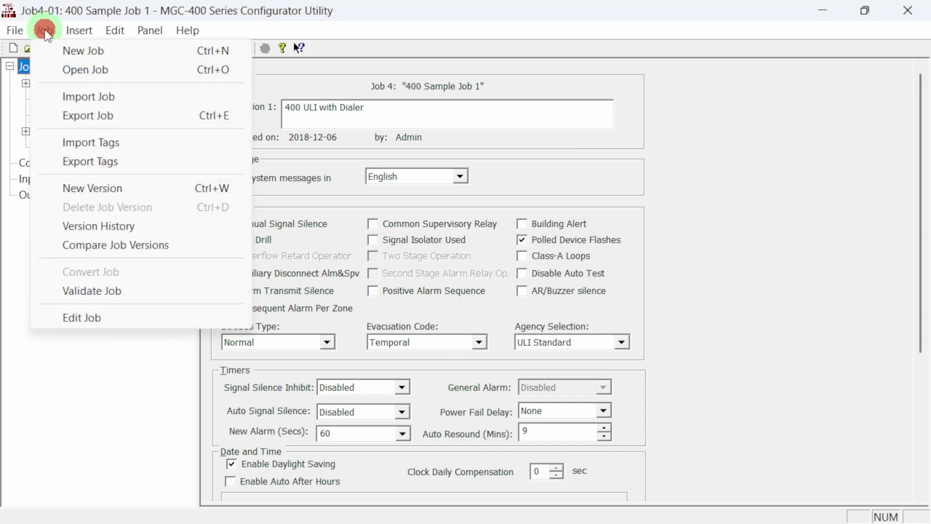
click(104, 54)
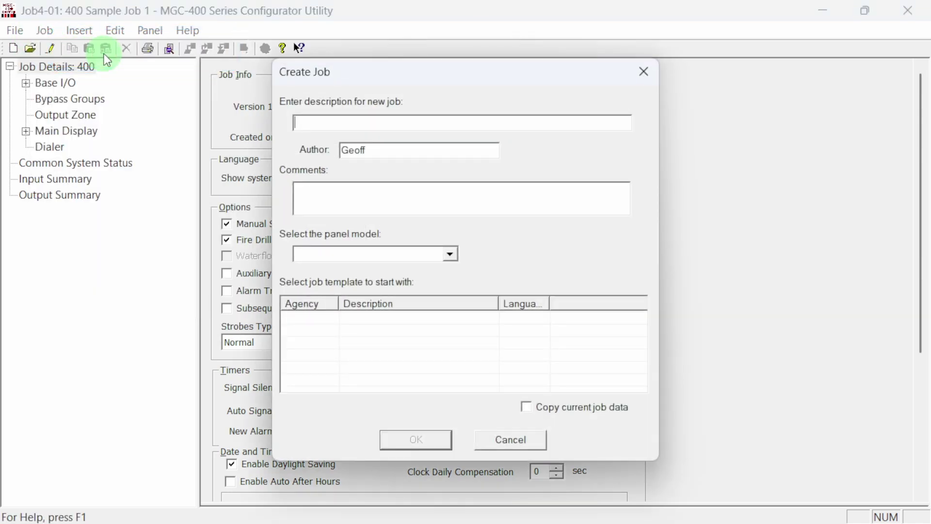
click(374, 123)
text(Quick Job)
click(477, 194)
text(New build)
click(451, 255)
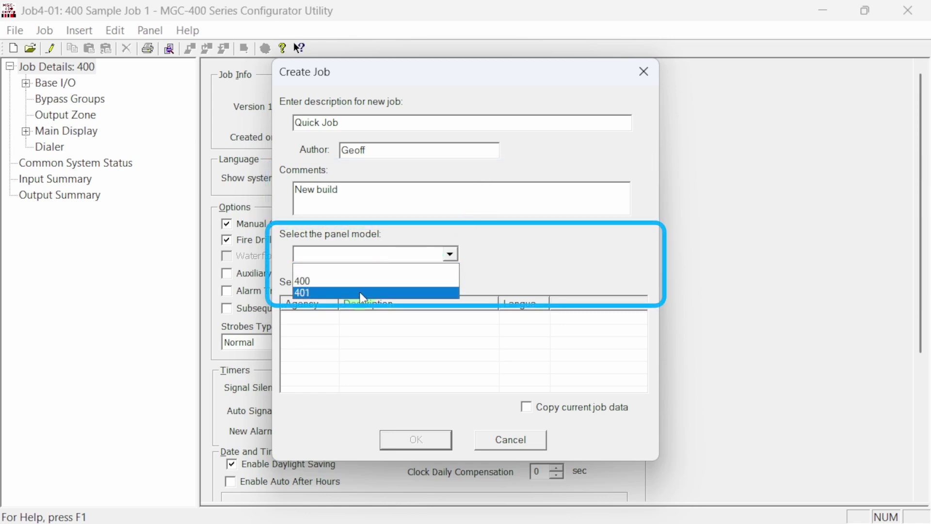
click(308, 280)
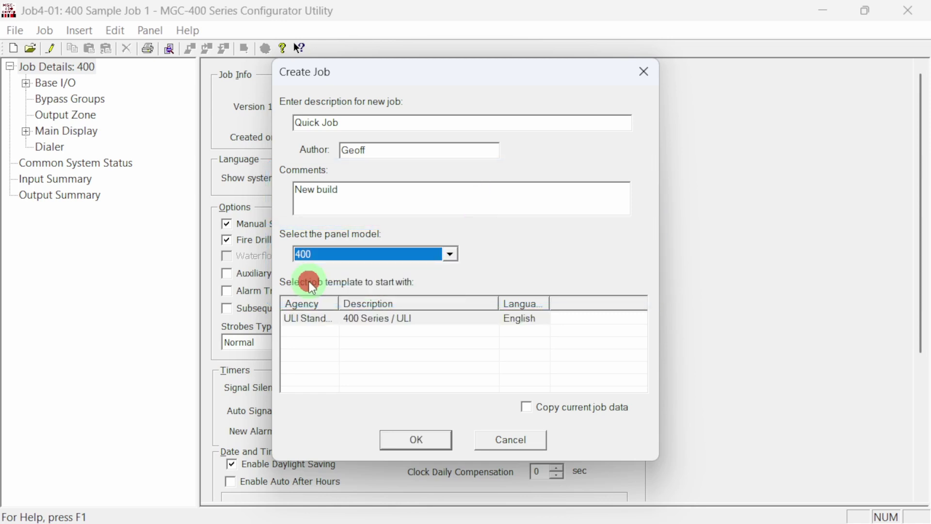
click(537, 319)
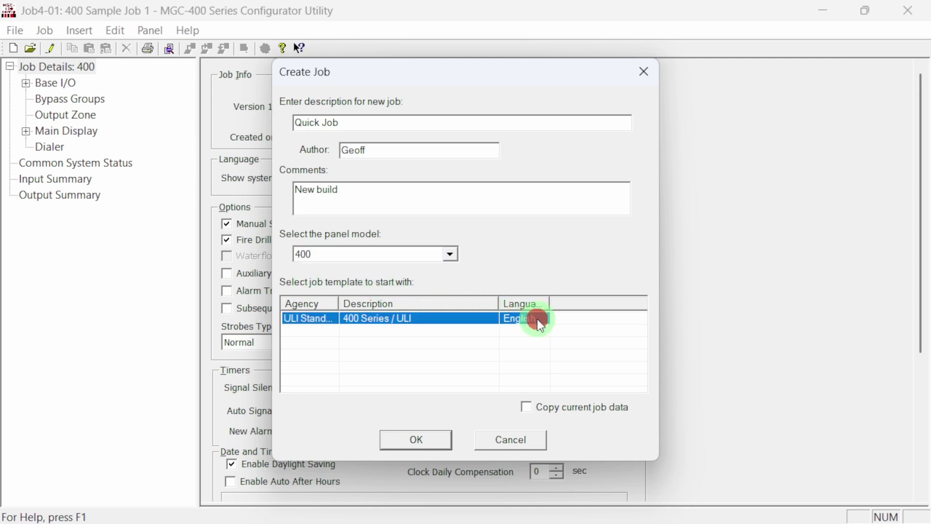
click(441, 442)
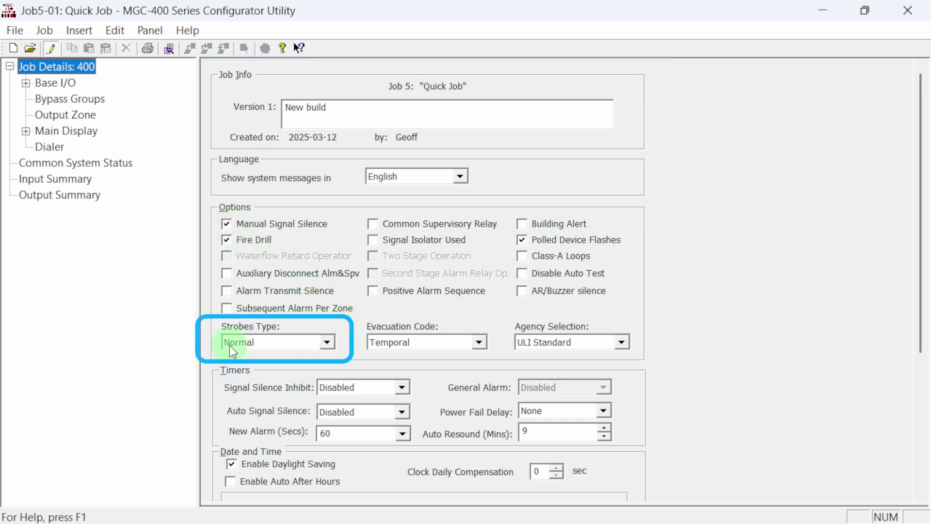
Change the job's Strobes Type from Normal to MGC in Job Details.
click(330, 342)
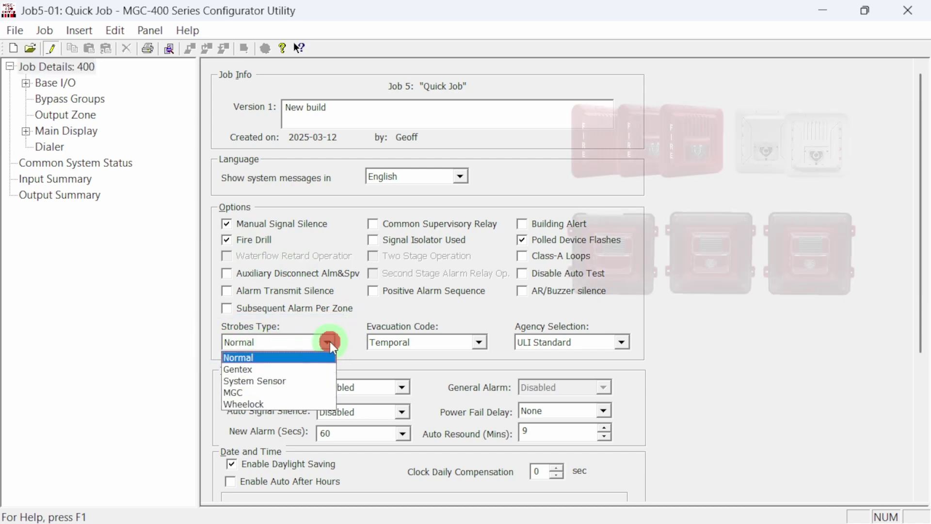
click(295, 393)
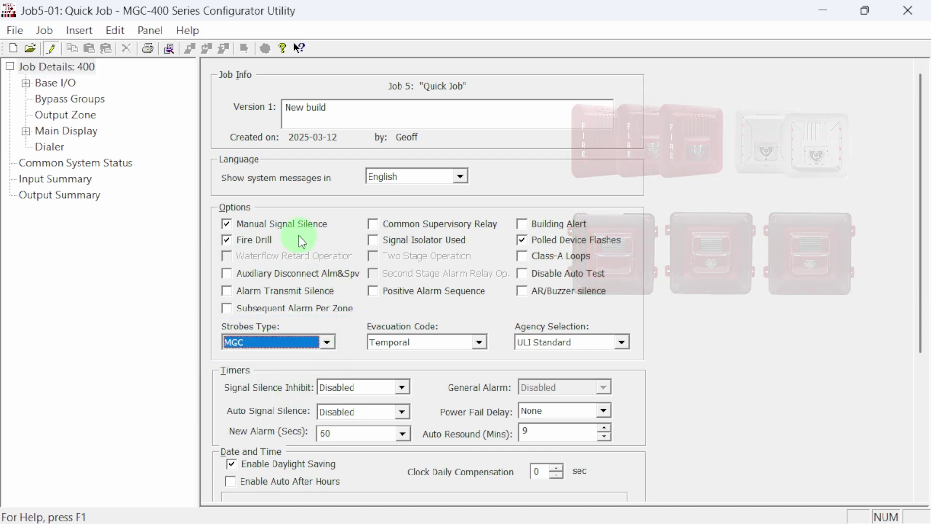
Show the Loop 0 (Hardwired) device list under Base I/O and widen the Device and Type columns.
click(25, 84)
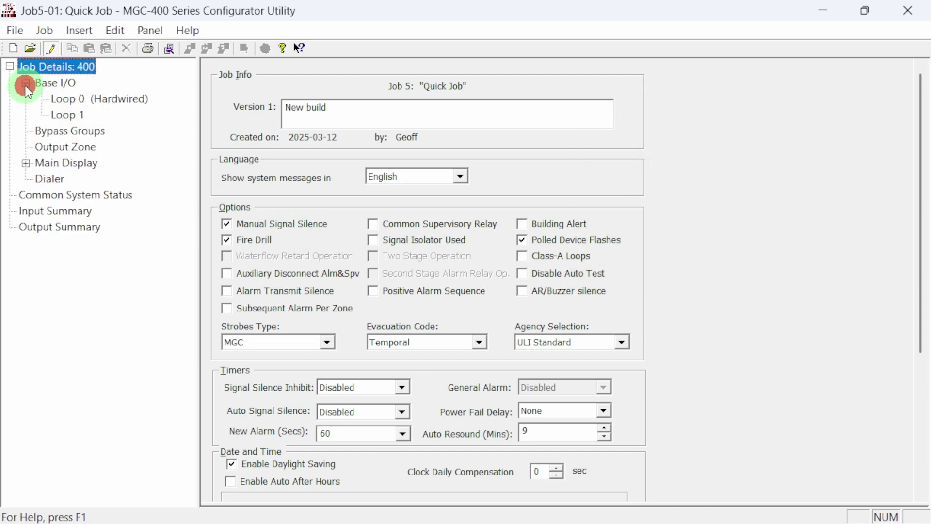
click(27, 163)
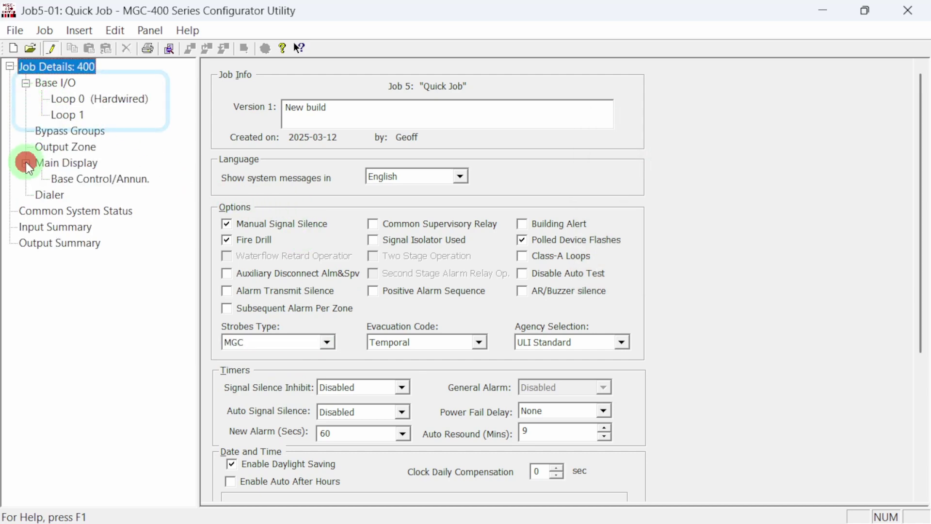
click(45, 84)
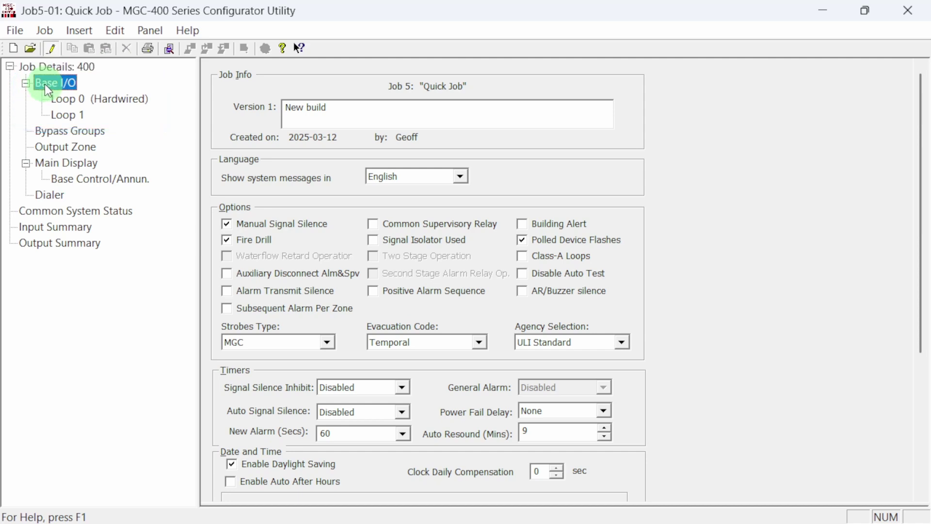
click(54, 100)
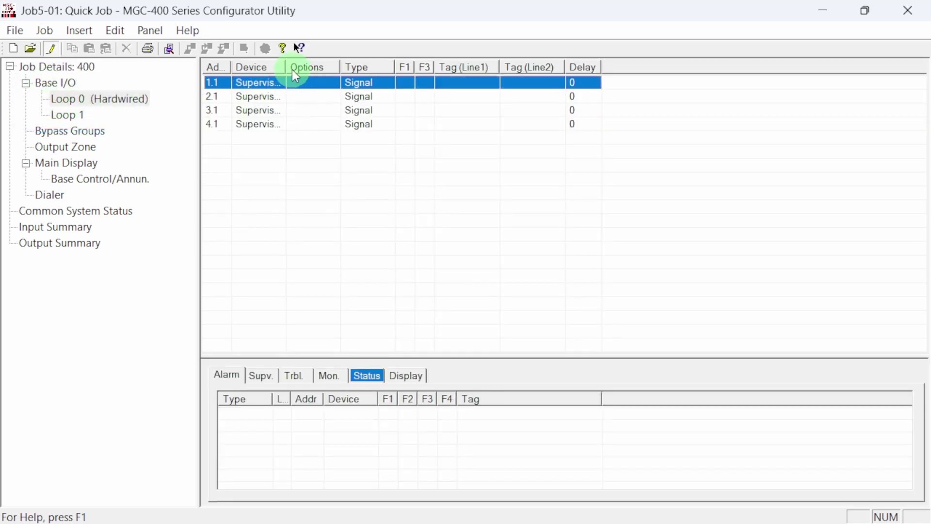
drag(287, 67, 334, 66)
drag(441, 67, 450, 68)
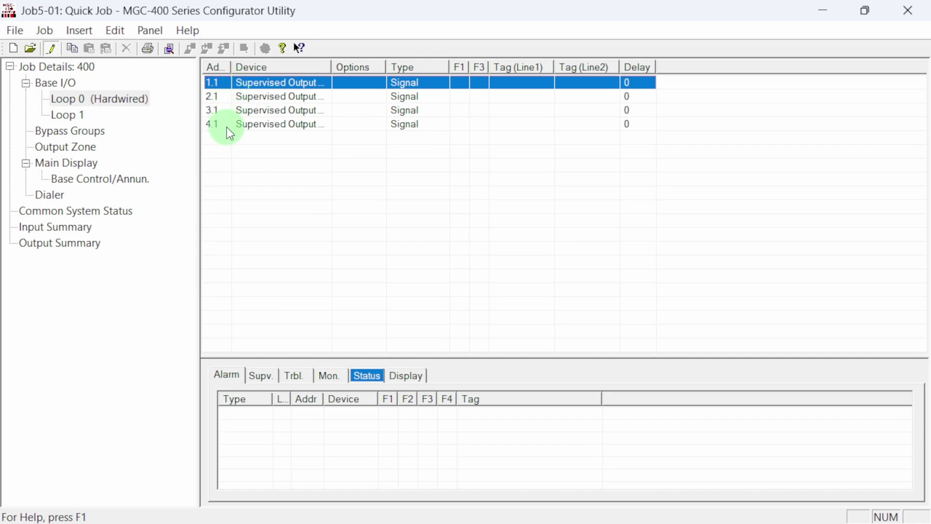
Change the type of outputs 1.1, 2.1, 3.1 and 4.1 from Signal to Strobe.
click(427, 83)
click(427, 82)
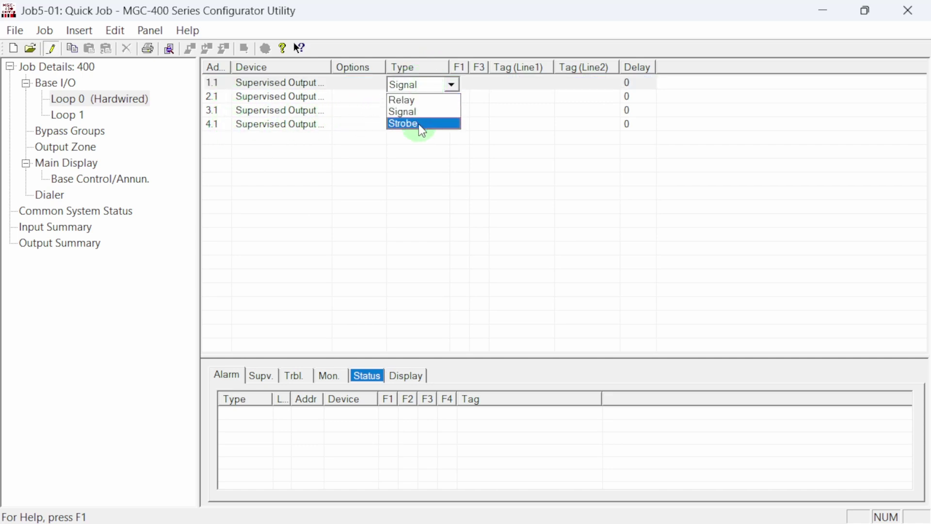
click(418, 125)
click(423, 98)
click(422, 97)
click(417, 135)
click(421, 111)
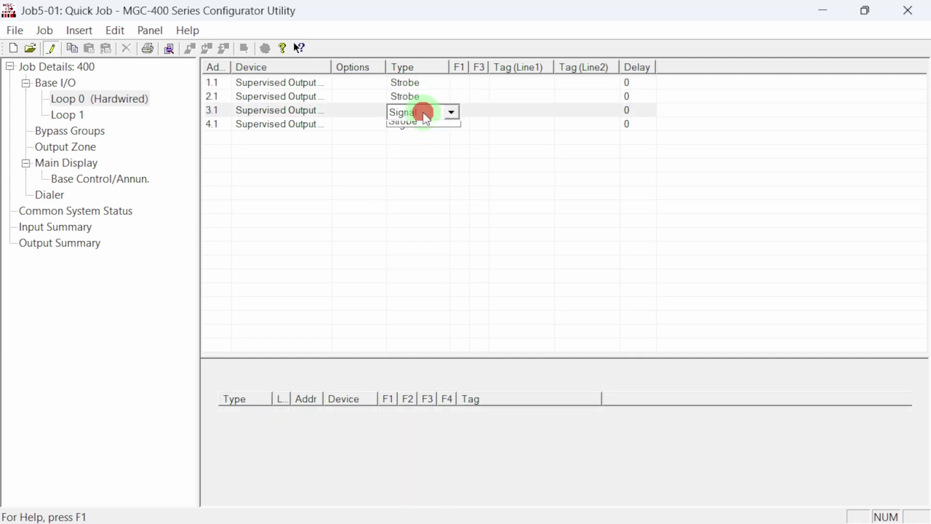
click(422, 111)
click(417, 150)
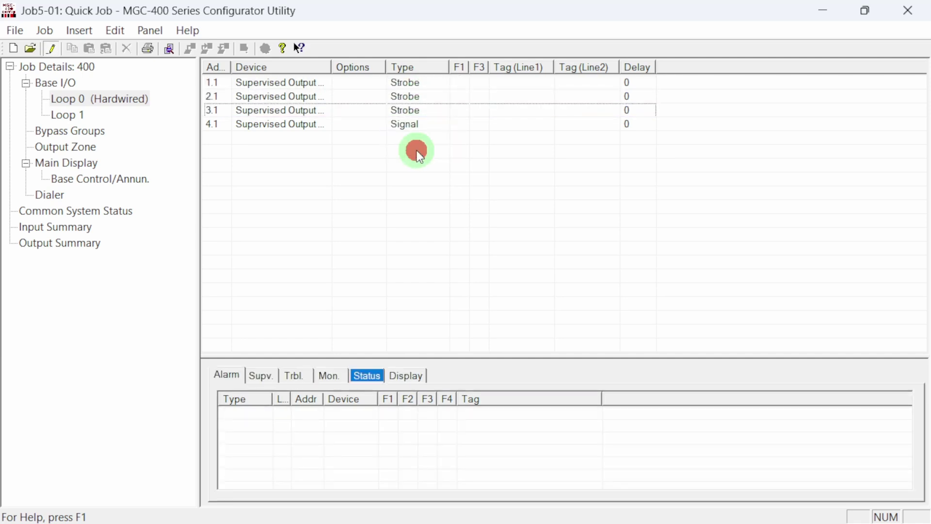
click(412, 123)
click(412, 125)
click(411, 162)
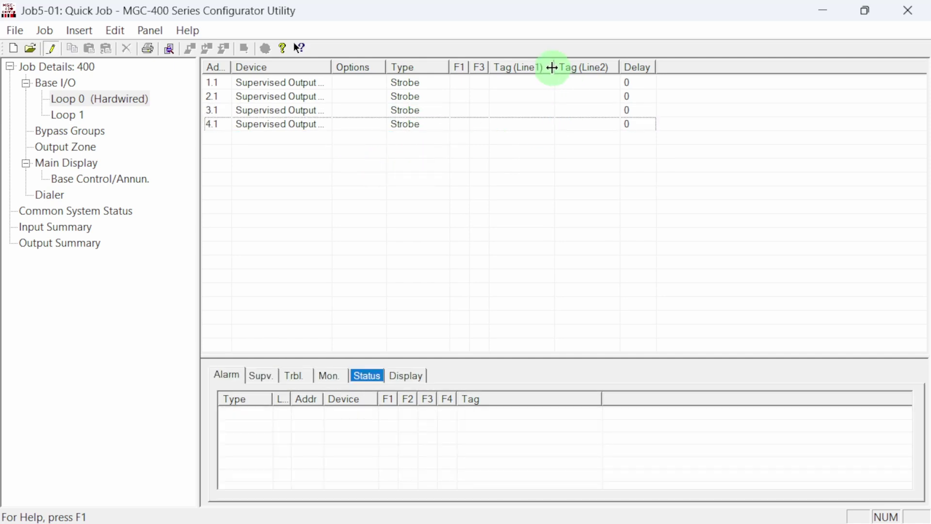
Tag outputs 1.1–4.1 as 'Floor 1 NAC', 'Floor 2 NAC', 'Floor 3 NAC' and 'Spare'.
drag(555, 67, 573, 66)
click(550, 84)
click(549, 82)
text(Fl)
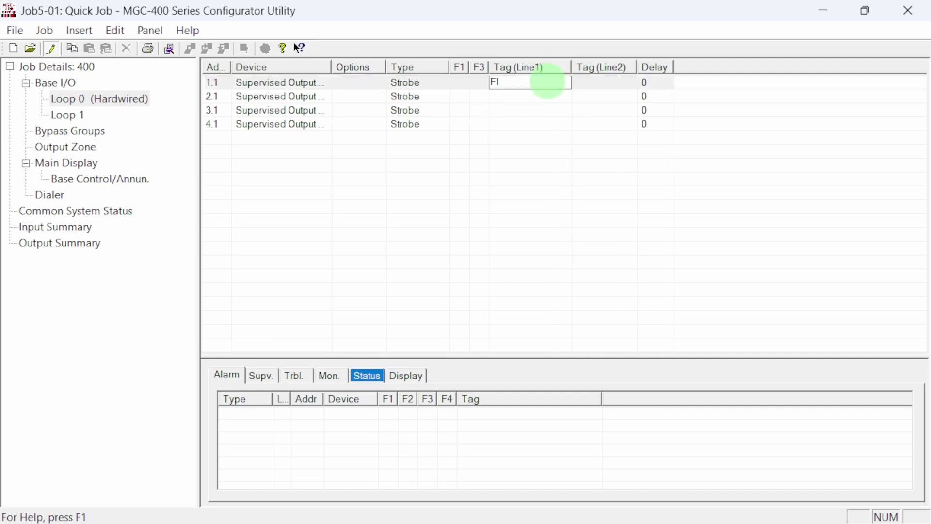
text(oor 1 NAC)
click(541, 97)
text(Floor 2 NAC)
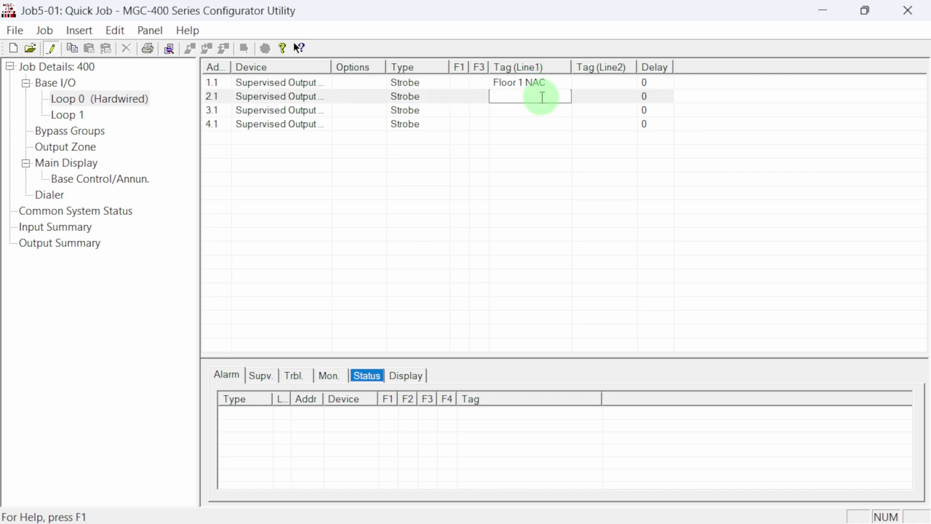
click(540, 115)
text(Floor 3 NAC)
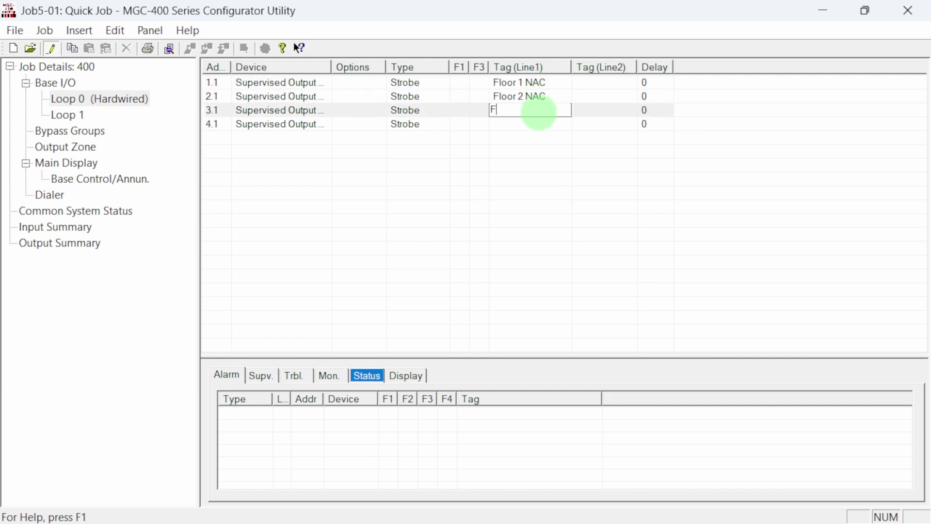
click(531, 126)
text(Spare)
key(Return)
click(394, 125)
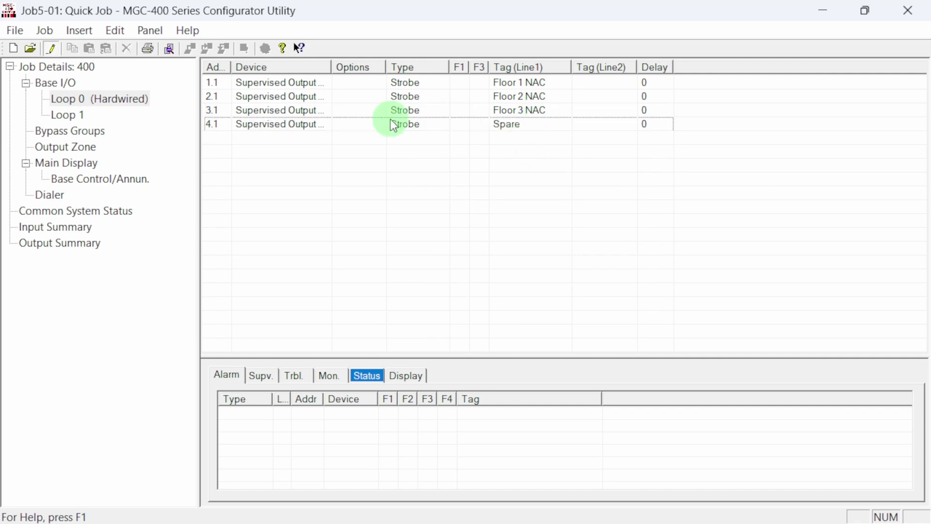
Open the Loop 1 device list and bring up the Add Devices dialog.
click(69, 119)
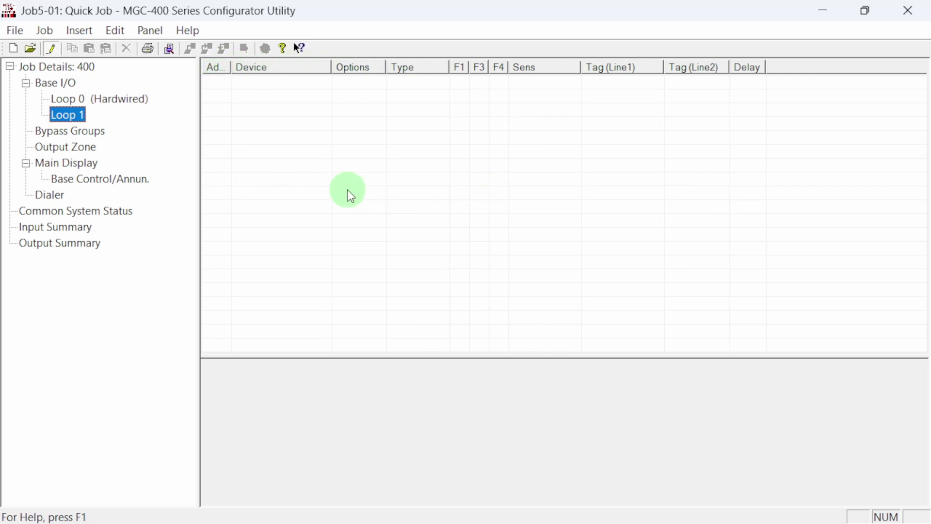
right_click(394, 146)
click(318, 74)
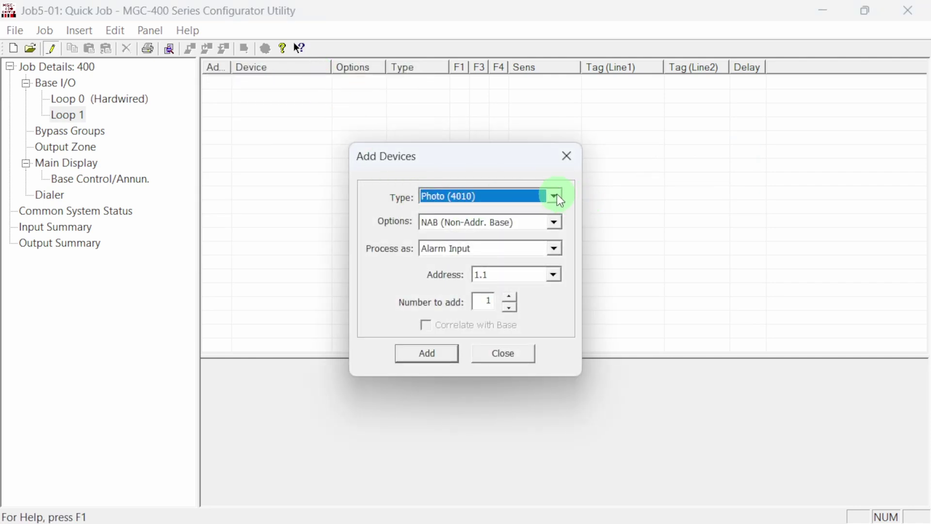
Add six Photo (4011) detectors with NAB bases, processed as Alarm Input.
click(557, 194)
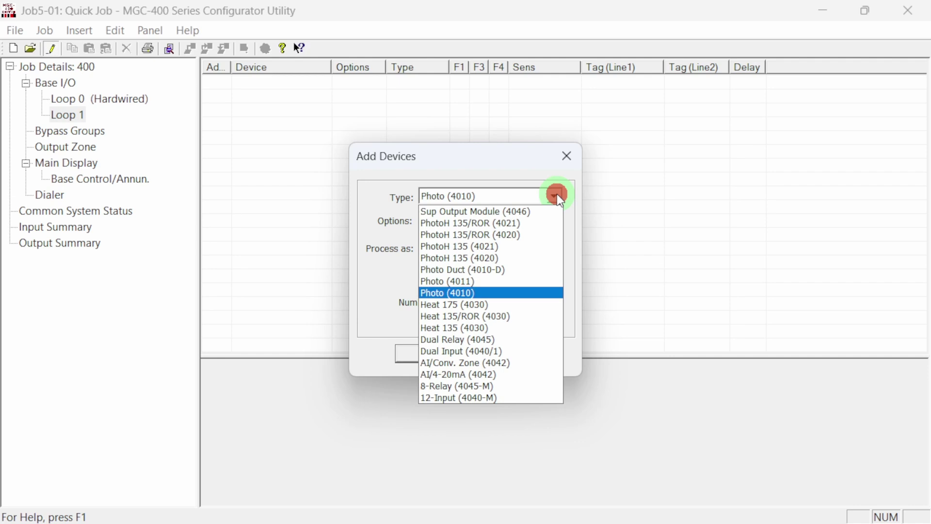
click(488, 280)
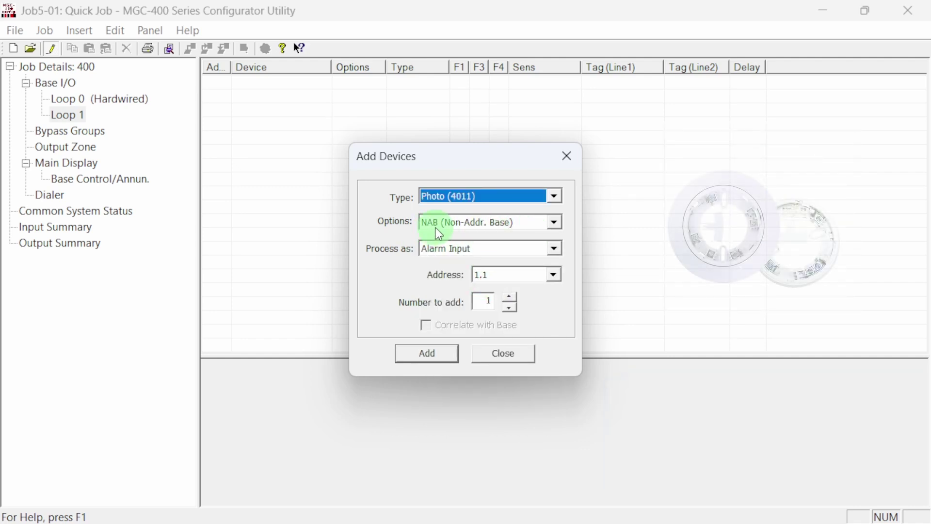
click(533, 228)
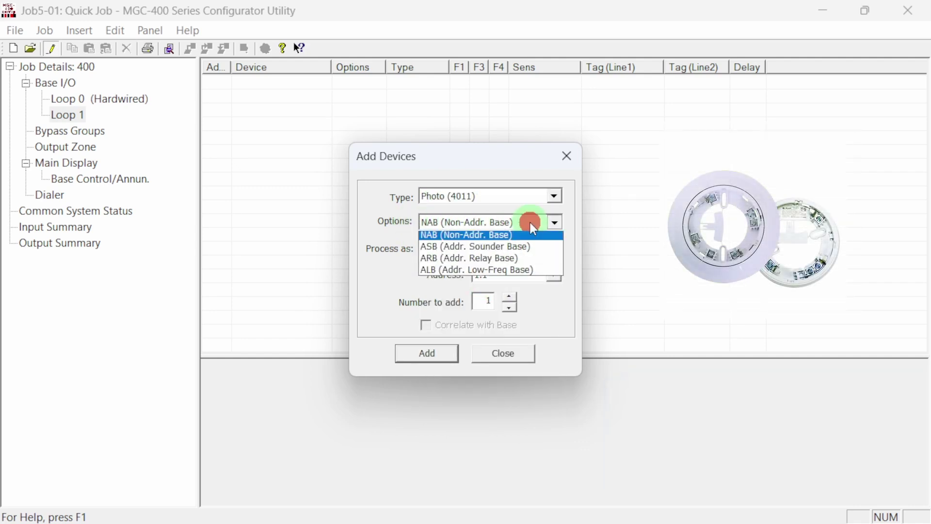
click(530, 222)
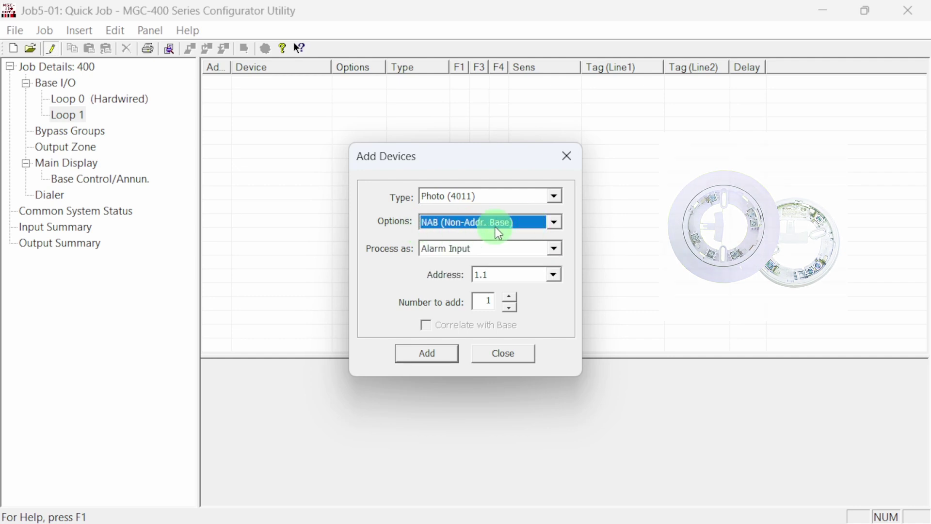
click(498, 253)
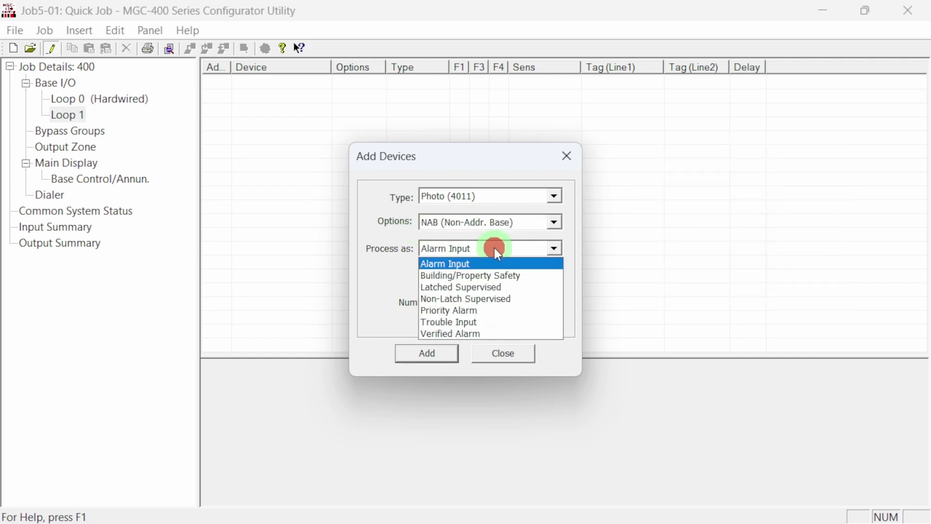
click(494, 249)
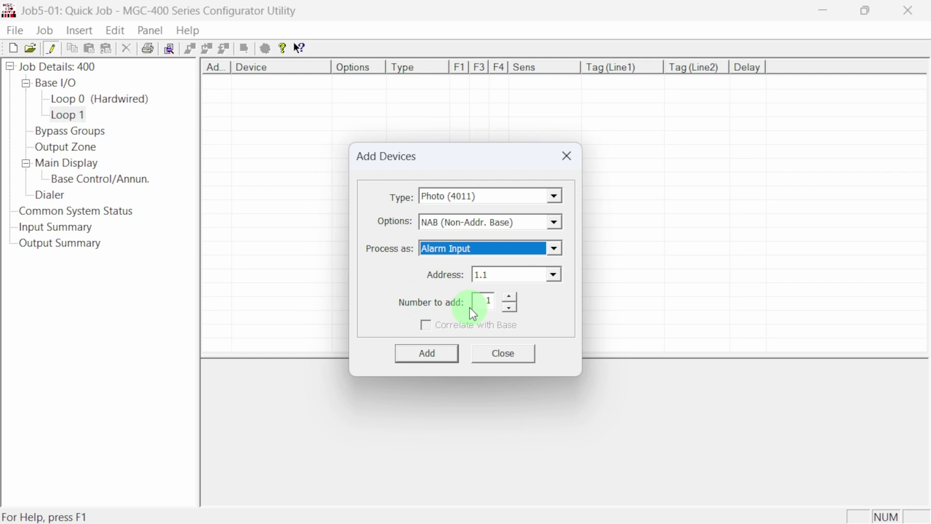
double_click(483, 301)
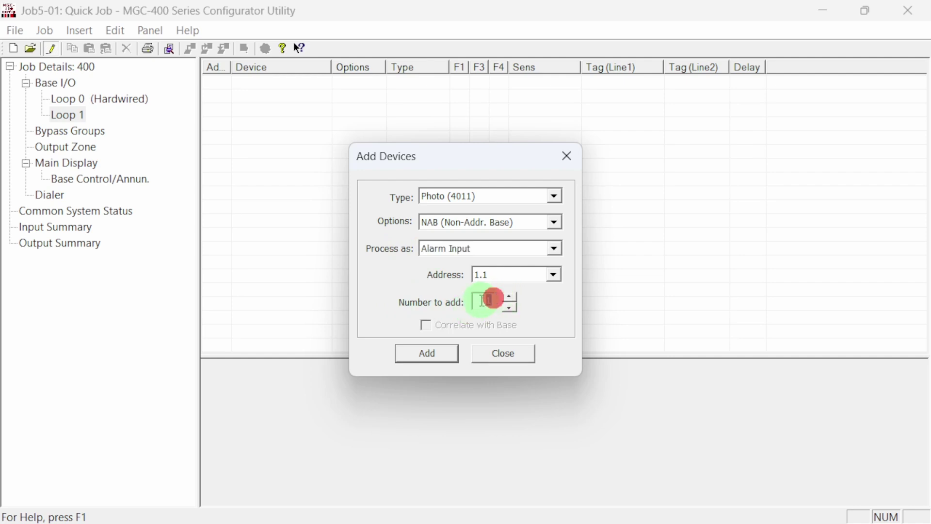
text(6)
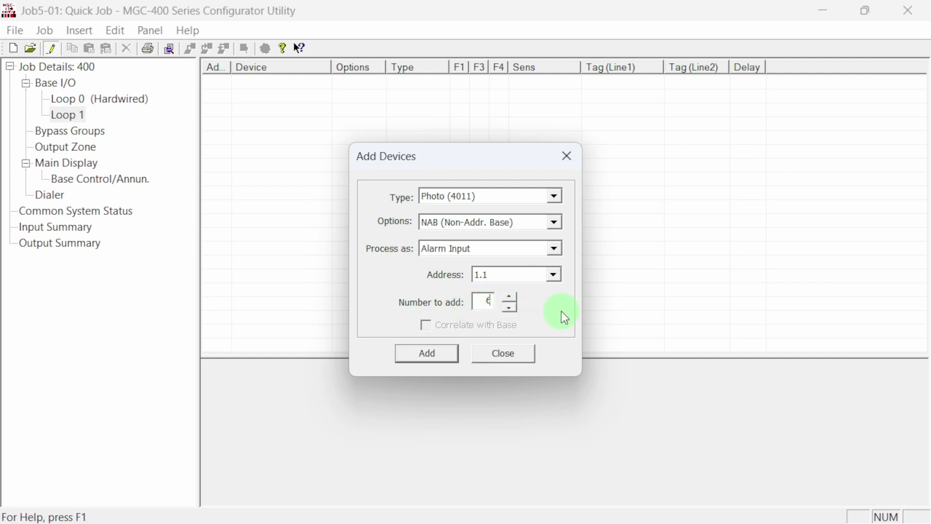
click(509, 308)
click(441, 357)
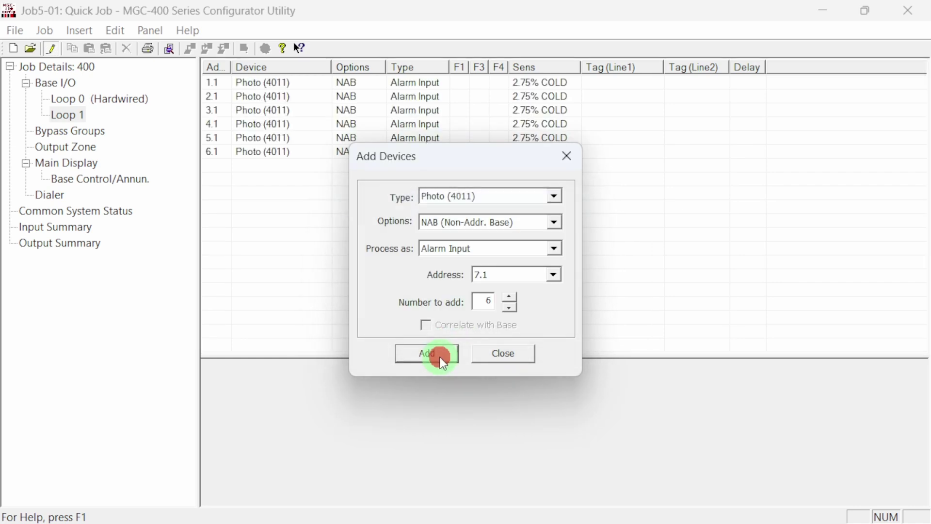
Add two Class B Dual Input (4040/1) alarm-input modules at addresses 7.1–8.2.
drag(478, 153, 484, 229)
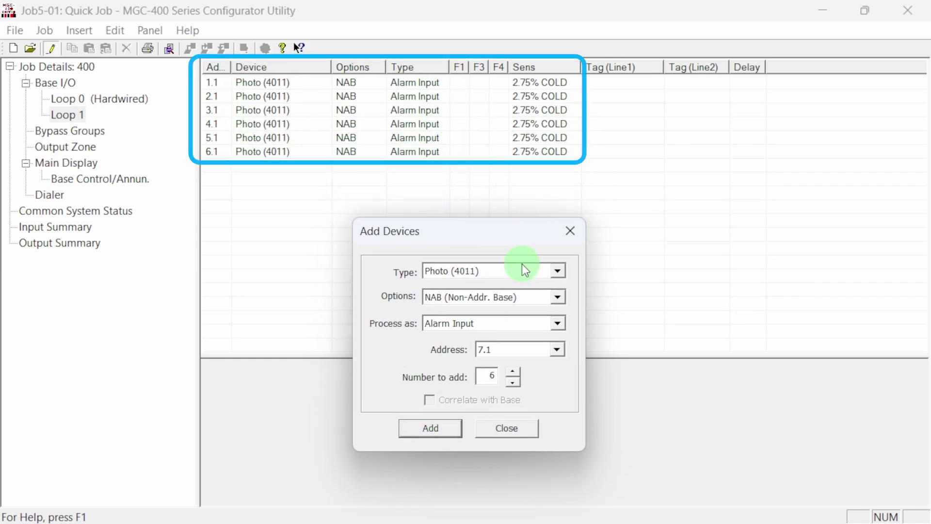
click(559, 269)
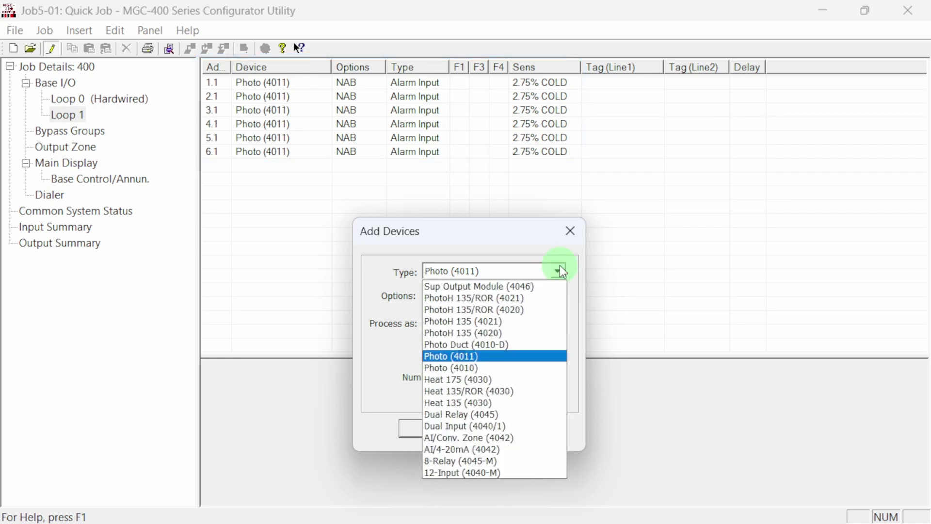
click(516, 427)
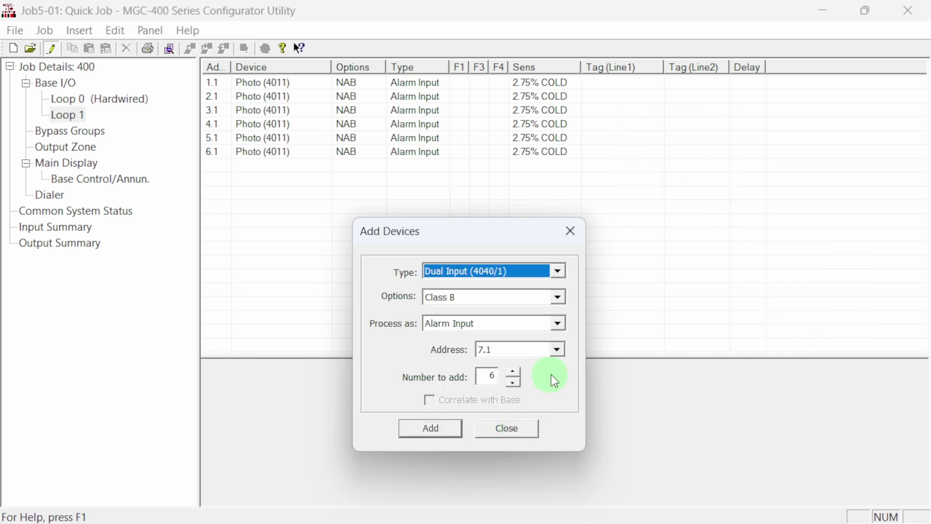
click(513, 383)
click(513, 383)
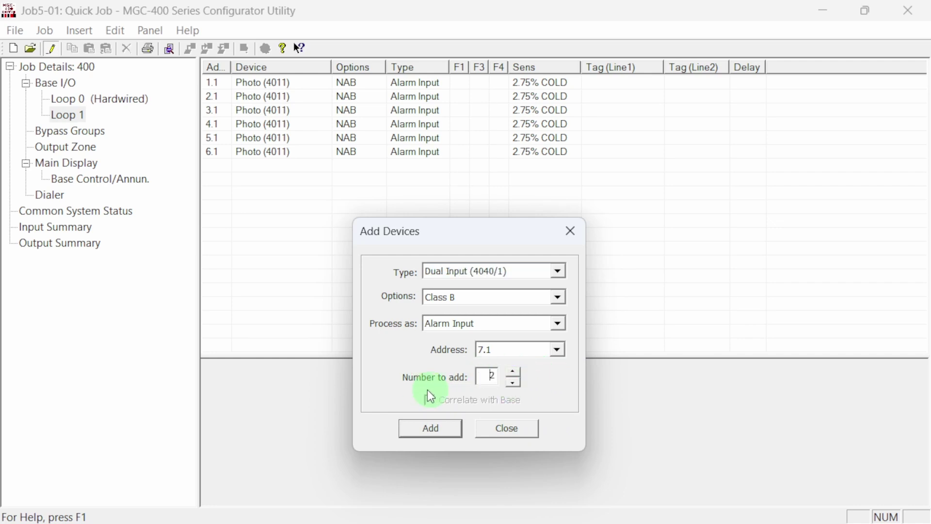
click(456, 427)
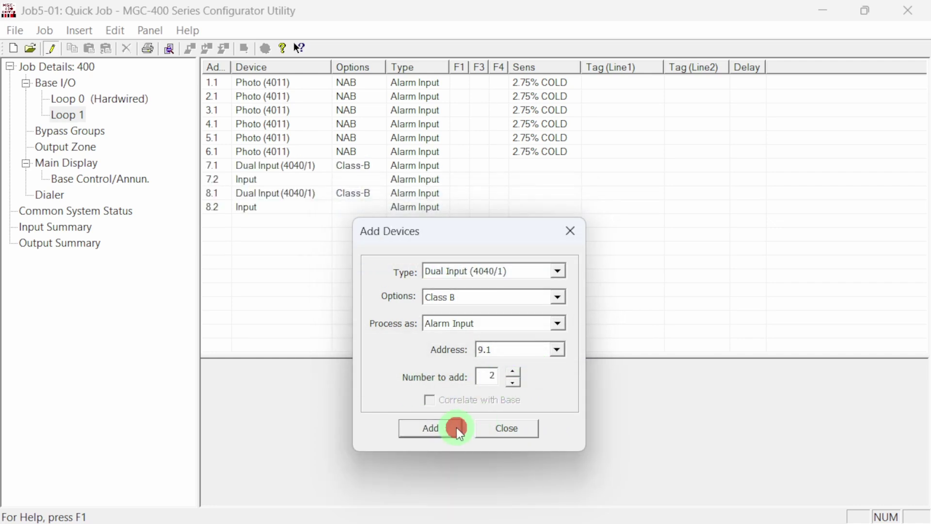
drag(493, 231, 505, 273)
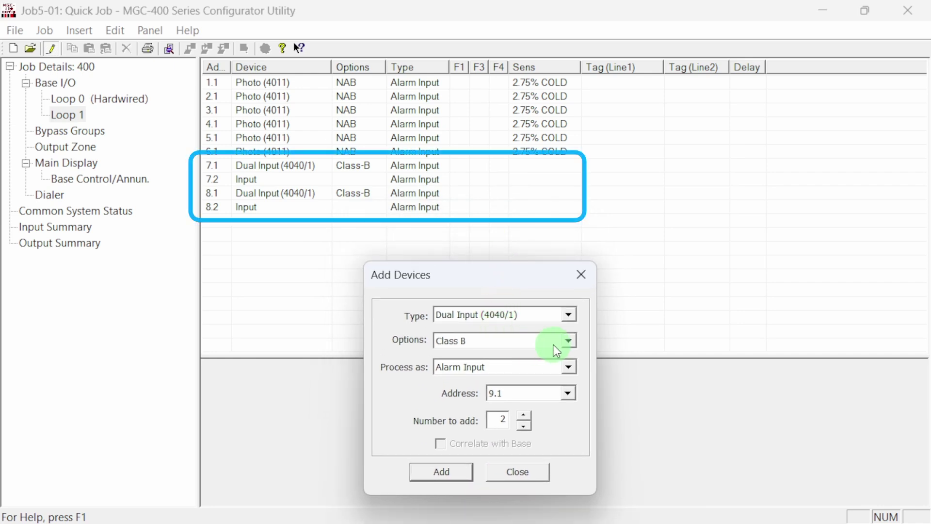
Add one Dual Relay (4045) module at 9.1/9.2 and move the dialog aside.
click(569, 315)
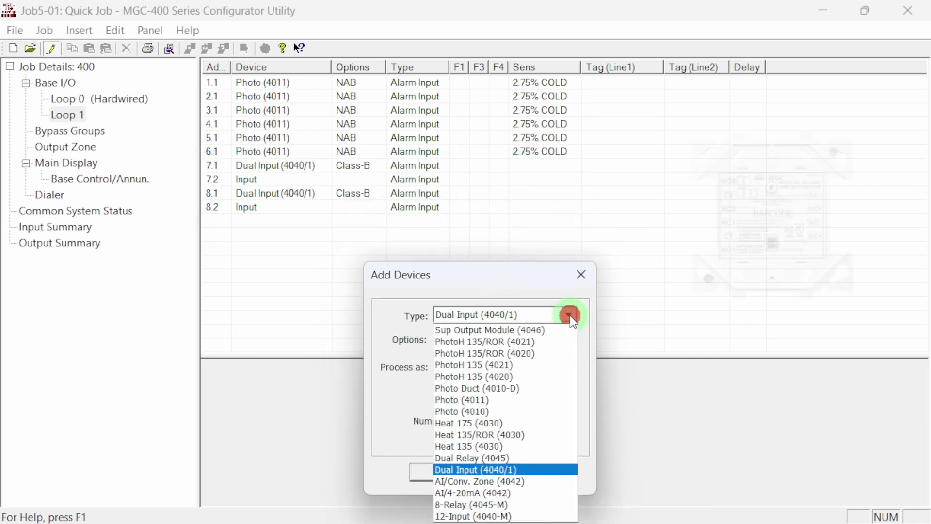
click(523, 461)
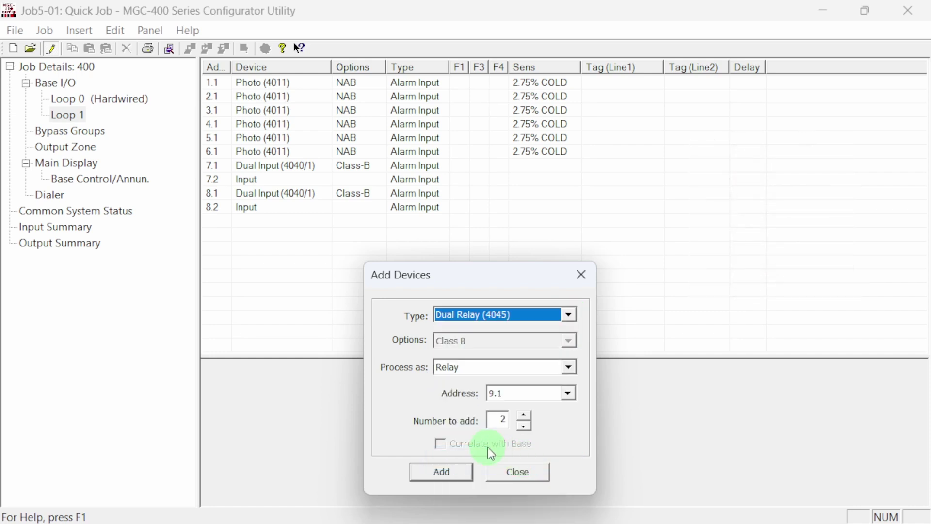
click(524, 426)
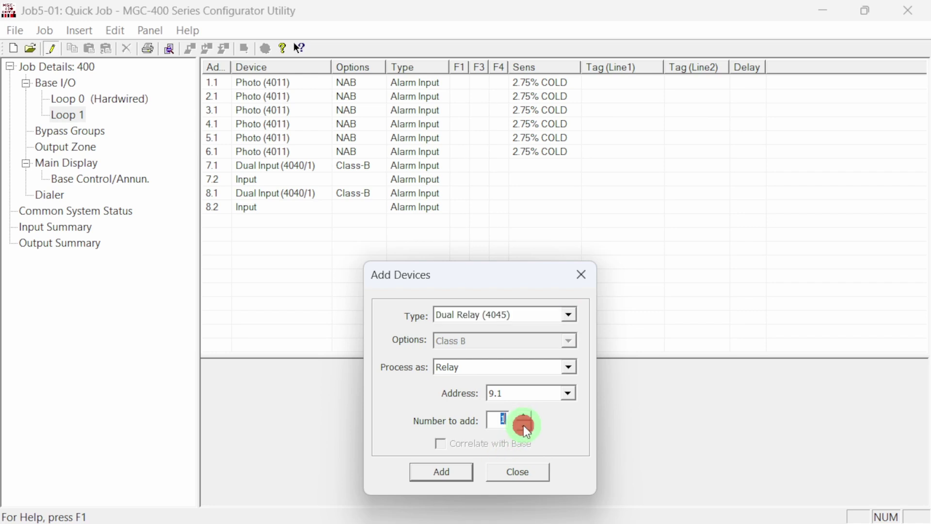
click(447, 473)
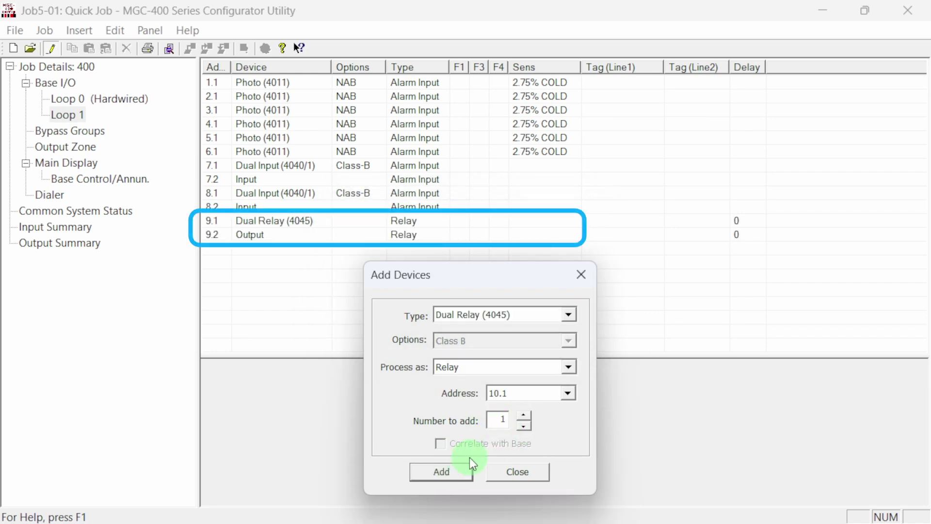
drag(525, 274, 748, 276)
click(791, 317)
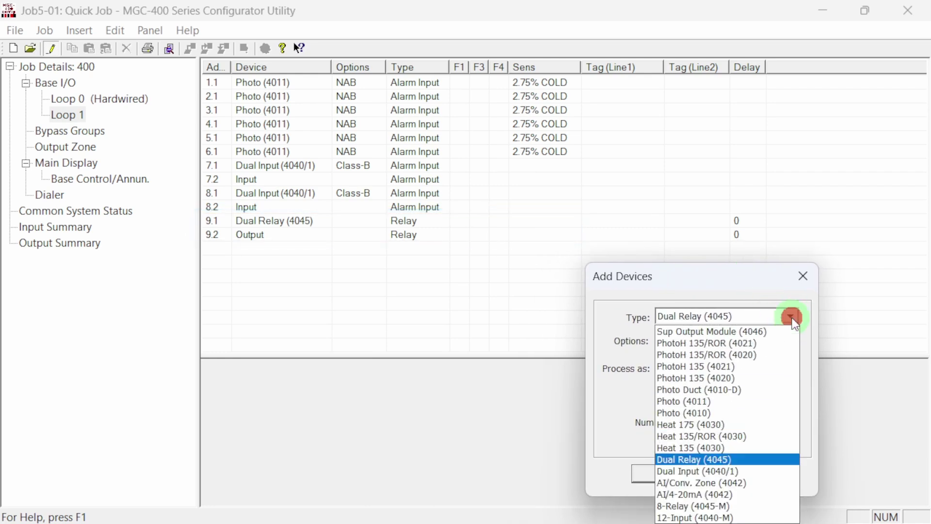
Add one PhotoH 135/ROR (4021) detector on an ARB base at 10.1–10.3, then close the dialog.
click(762, 345)
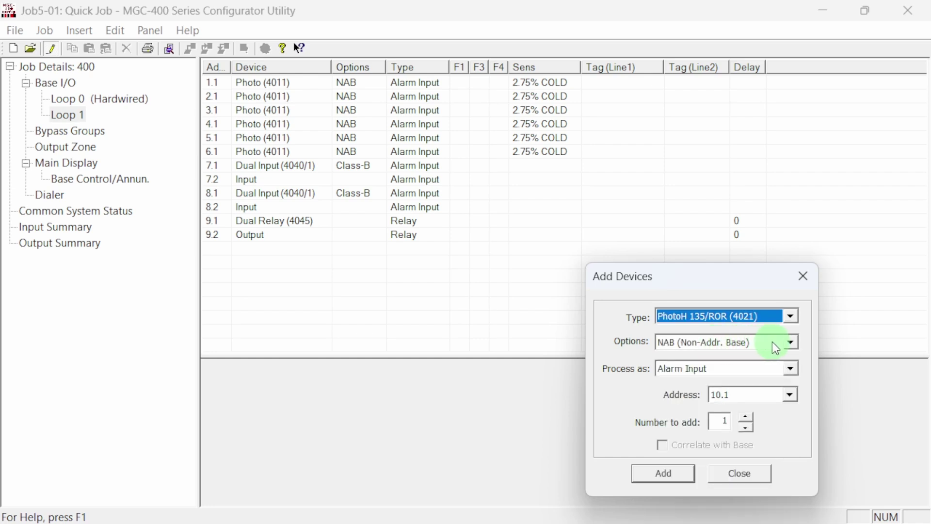
click(792, 343)
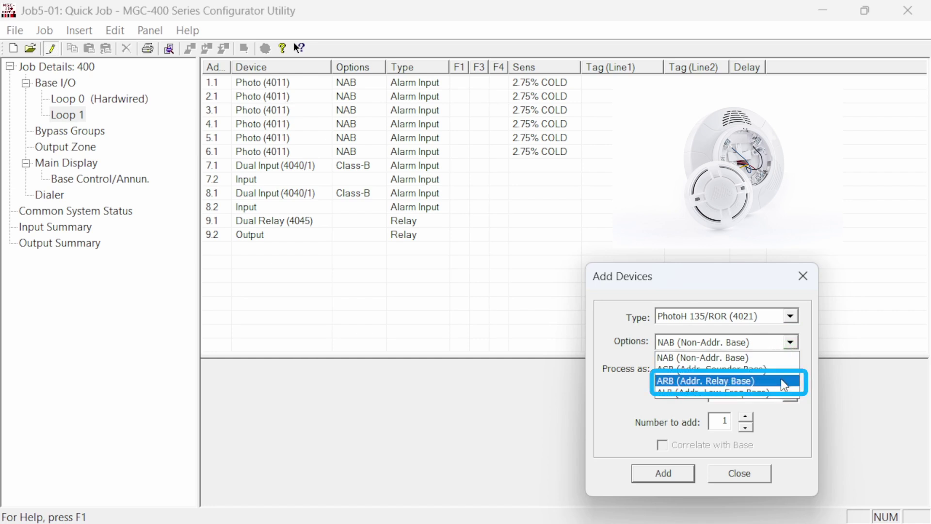
click(781, 379)
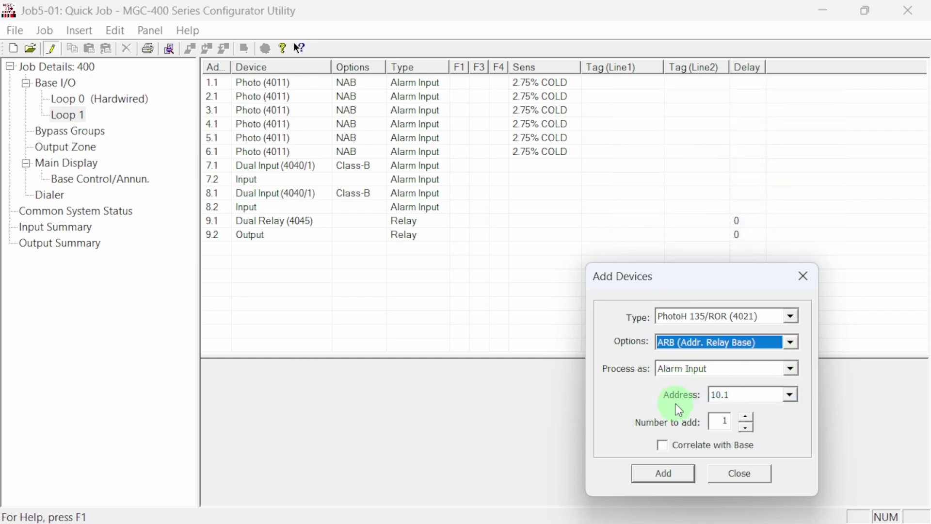
click(671, 480)
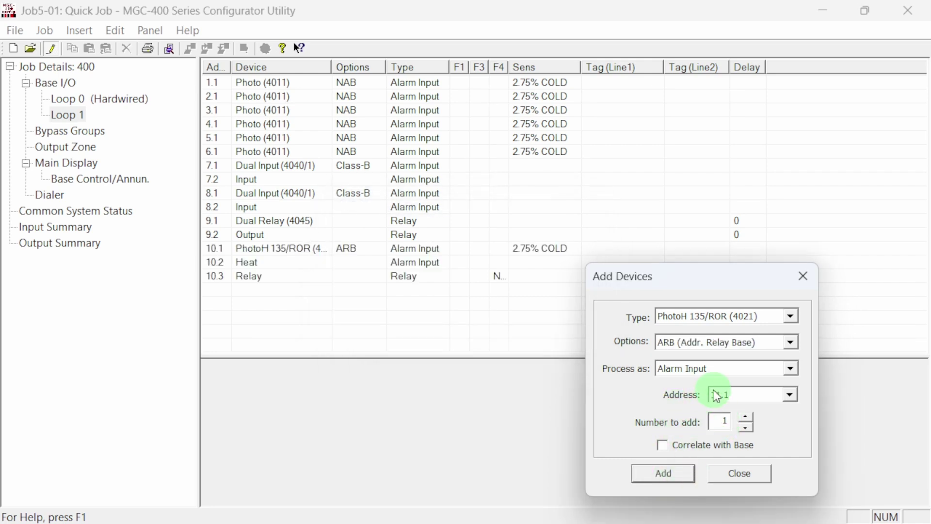
click(746, 473)
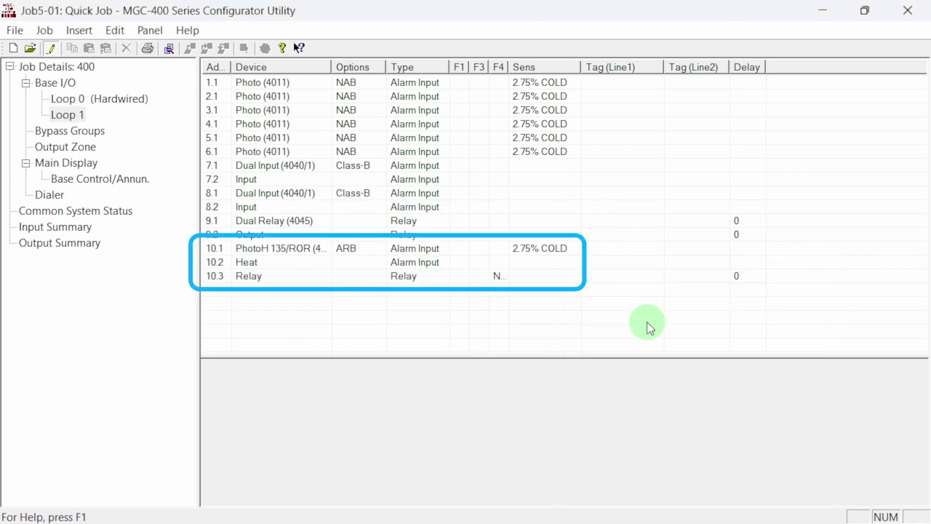
click(251, 83)
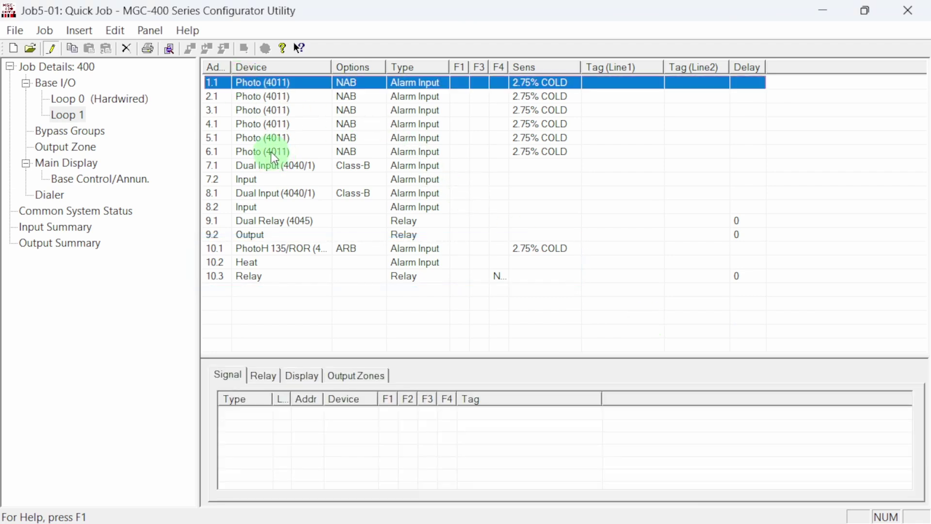
shift+click(271, 152)
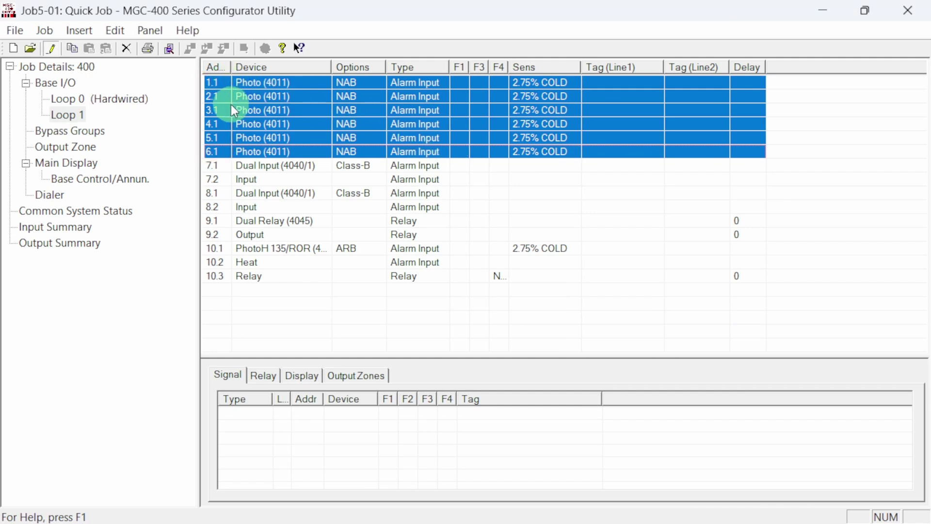
click(264, 164)
shift+click(270, 207)
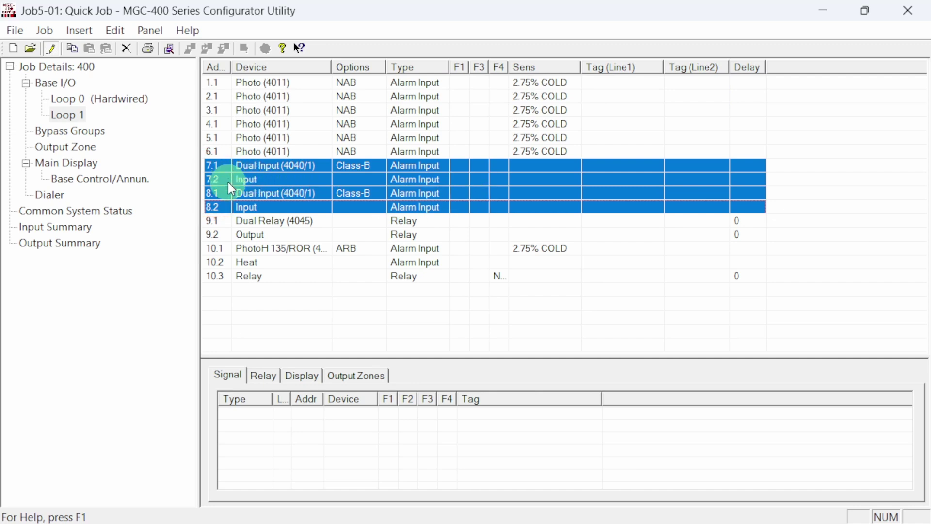
click(280, 221)
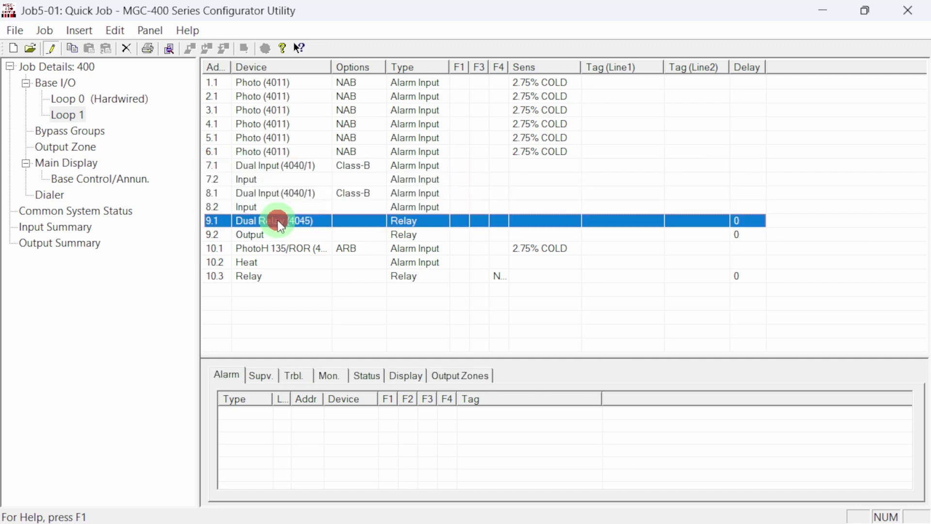
shift+click(275, 235)
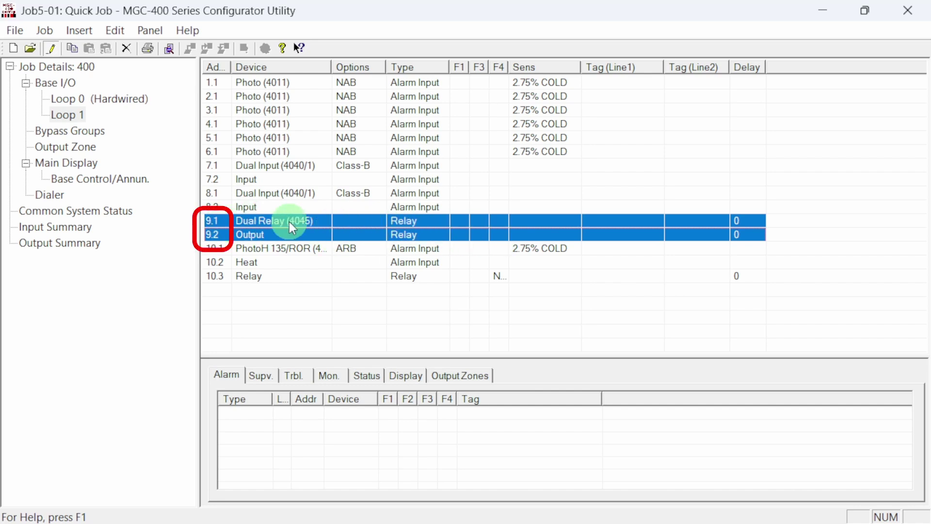
click(275, 246)
shift+click(278, 273)
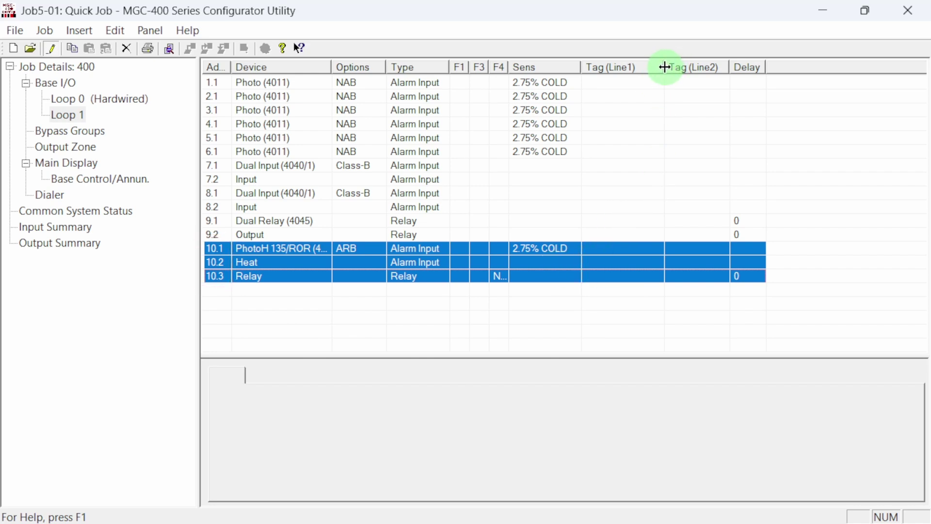
Widen both tag columns and tag detectors 1.1 and 2.1 'Smoke Det Flr 1' in Electric Rm and Elev Lobby.
drag(664, 67, 699, 66)
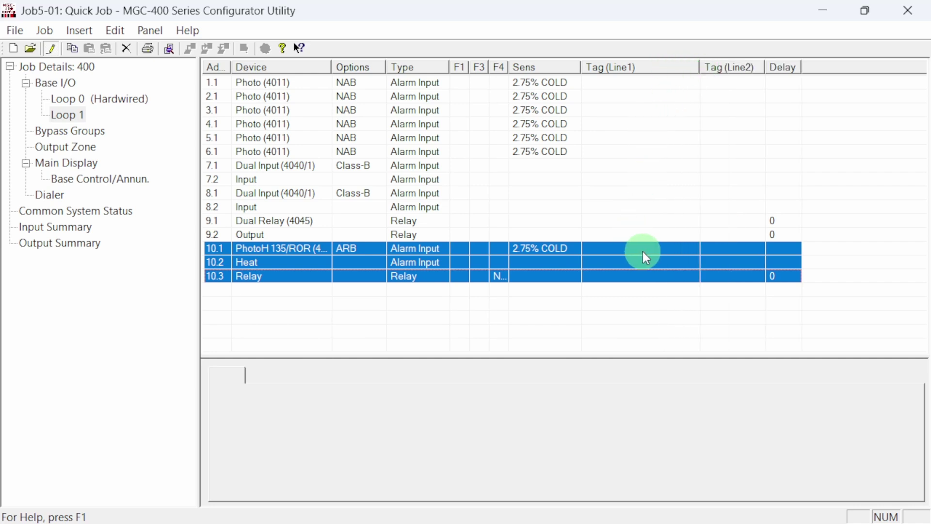
click(644, 83)
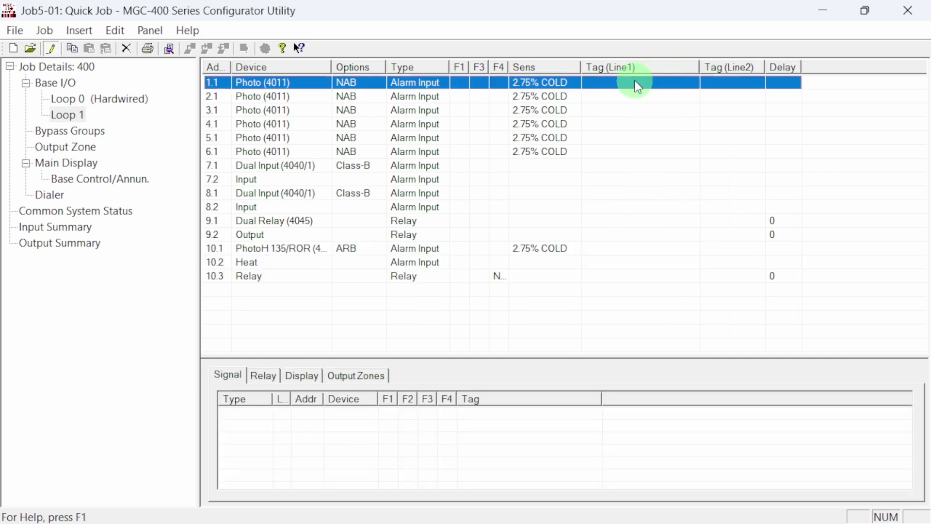
drag(764, 62, 830, 62)
click(639, 86)
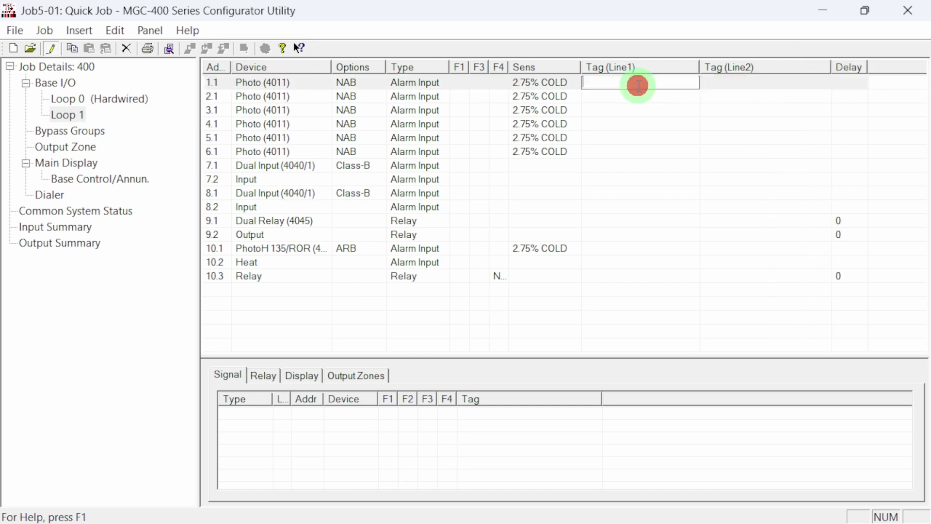
text(Smoke Det Flr 1)
click(723, 83)
text(Elec)
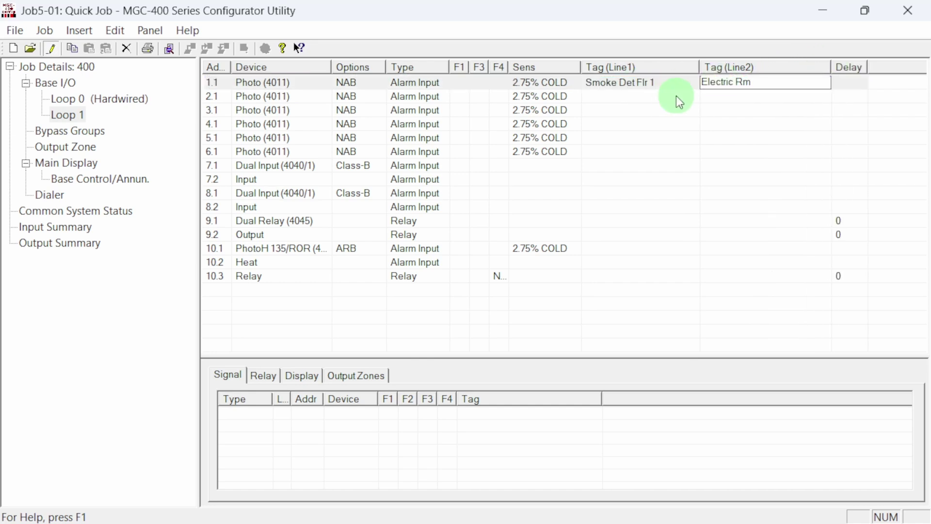
text(tric Rm)
click(676, 95)
text(Smoke Det Flr 1)
click(758, 95)
text(Elev Lobby)
Tag detectors 3.1–6.1 as 'Smoke Det Flr 2' and 'Smoke Det Flr 3' with Elev Lobby / Electric Rm locations.
click(659, 110)
text(Smoke Det Flr 2)
click(727, 110)
text(Electric Rm)
click(682, 125)
text(Smoke Det Flr 2)
click(737, 125)
text(Elev Lobby)
click(651, 139)
text(Smoke Det Flr 3)
click(727, 137)
text(Electric RmSmoke Det Flr 3)
click(738, 152)
text(Elev Lobby)
Tag the inputs 'Waterflow main', 'Valve Tamper Main' and 'Manual Pull Stn' / 'Main Entrance'.
click(661, 165)
text(Waterflow main)
click(640, 180)
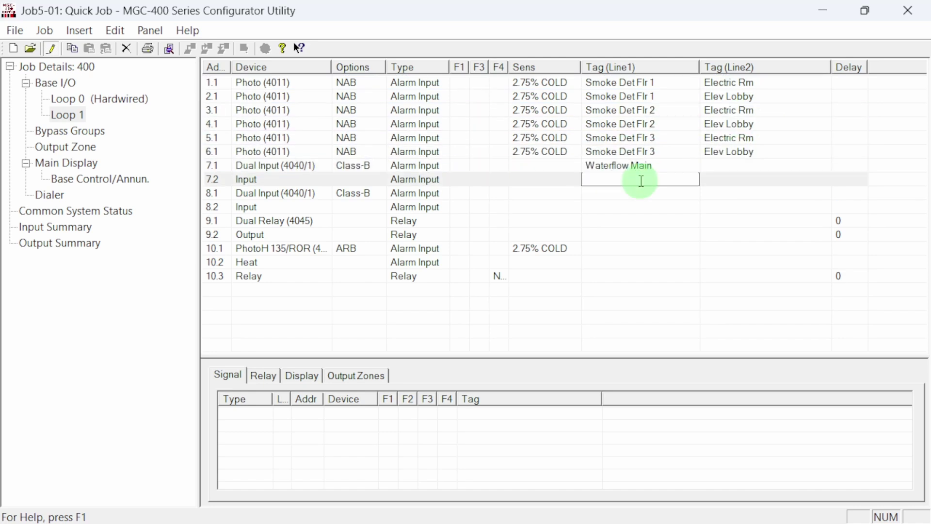
text(Valve Tamper Main)
click(625, 193)
text(Manual Pull Stn)
key(Tab)
text(Main Entrance)
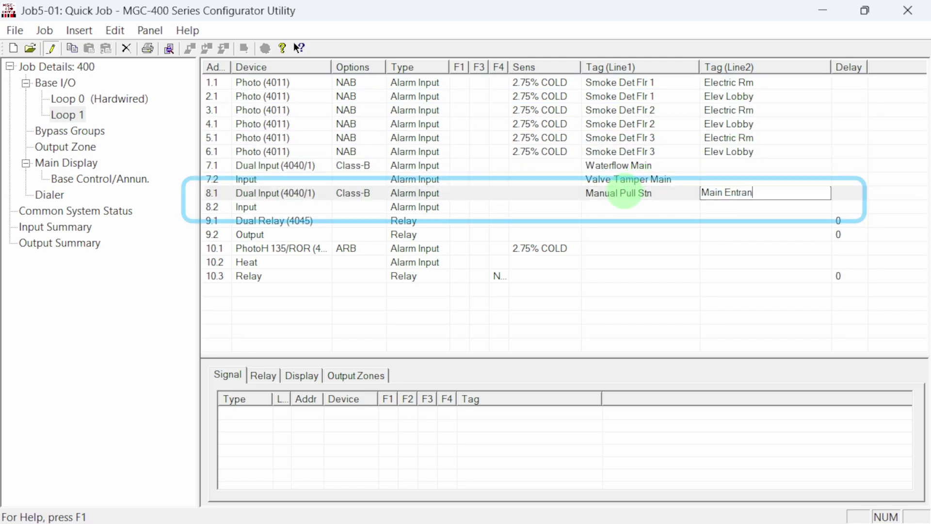
click(618, 205)
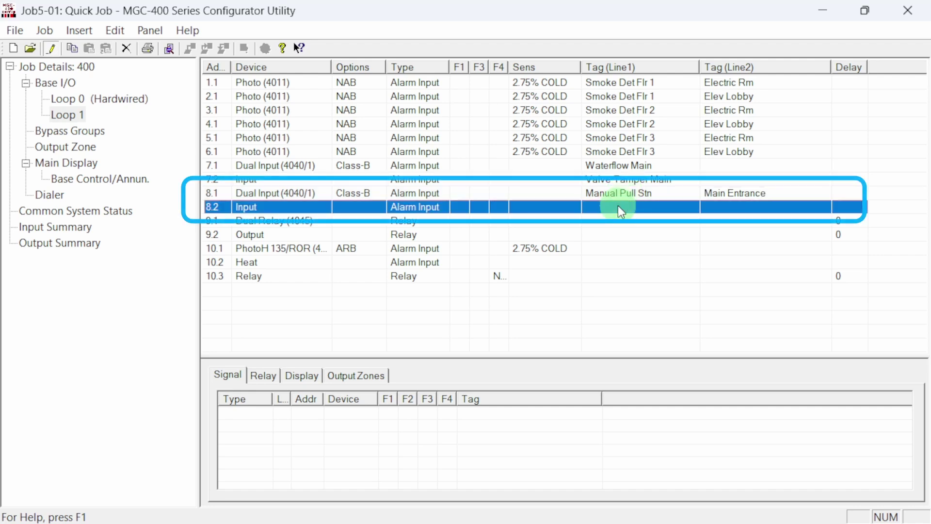
Tag relays 9.1 and 9.2 as 'Elev Recall Primary' and 'Elev Recal Alternate'.
click(609, 223)
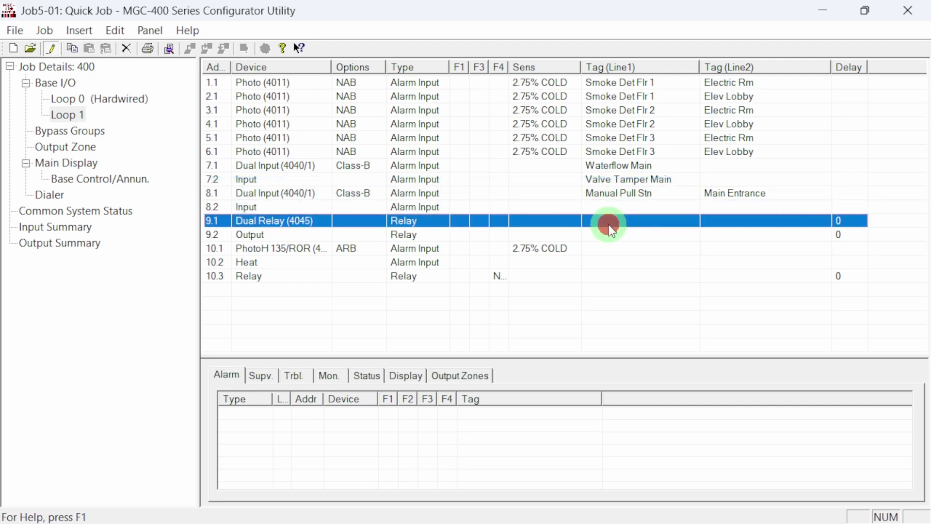
click(612, 223)
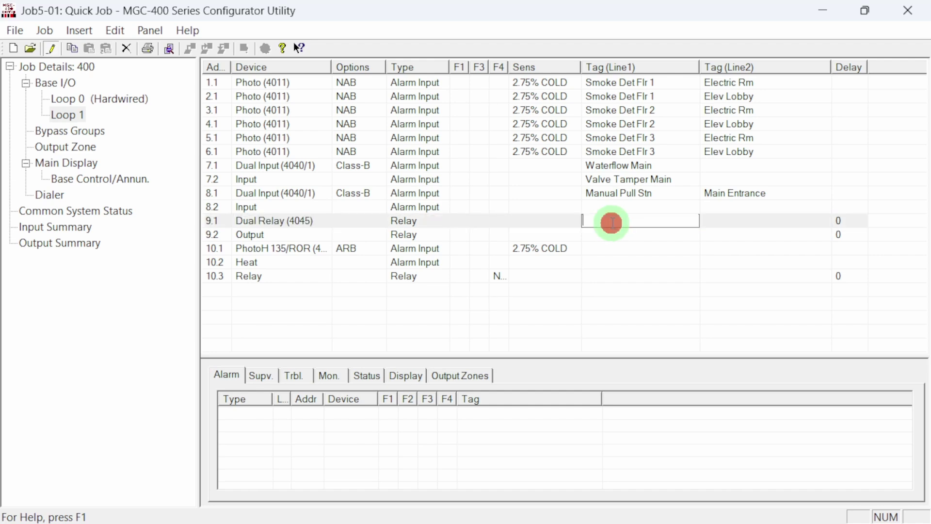
text(Elev Recall Primary)
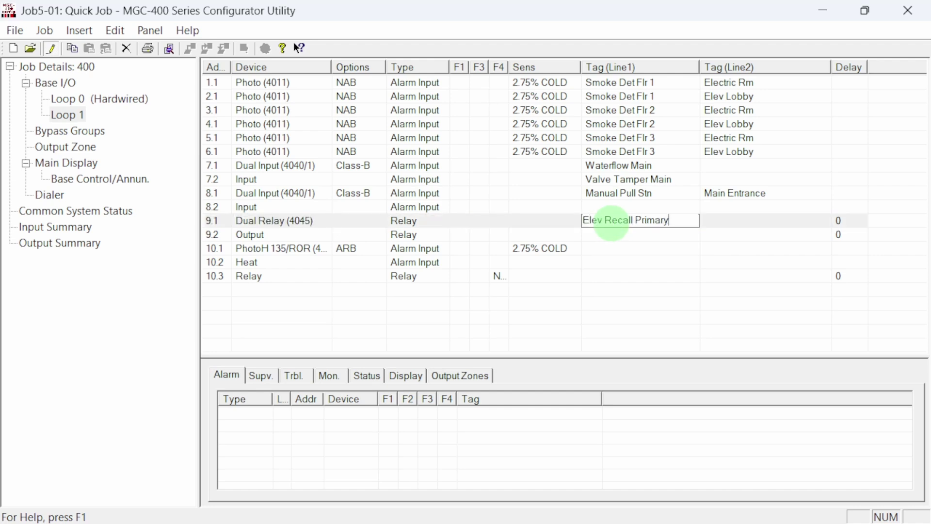
click(613, 235)
text(Elev Recal Alternate)
Tag device 10.1–10.3 as 'Elev Mach Room' with 'Smoke', 'Heat' and 'Relay' lines.
click(614, 249)
text(Elev Mach)
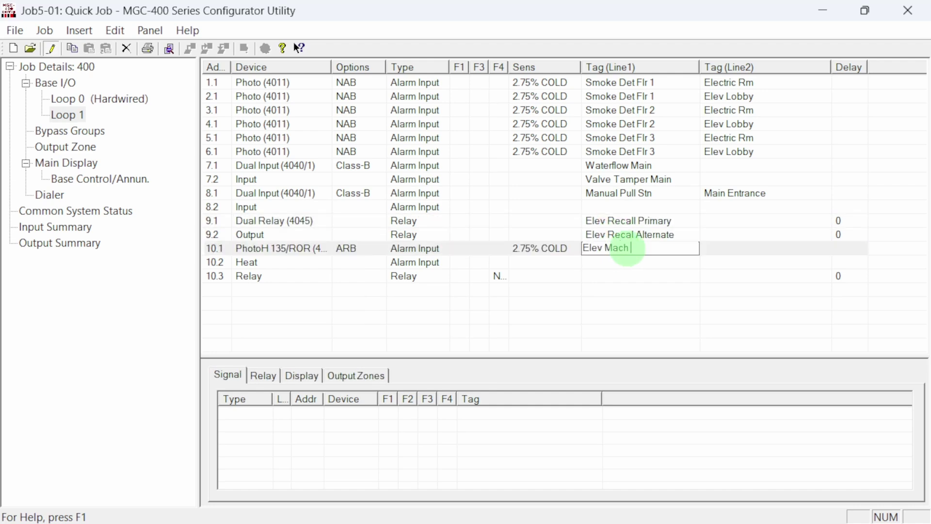
text( Room)
key(Tab)
text(Smoke)
click(727, 260)
text(Heat)
shift+click(734, 276)
text(Relay)
click(657, 270)
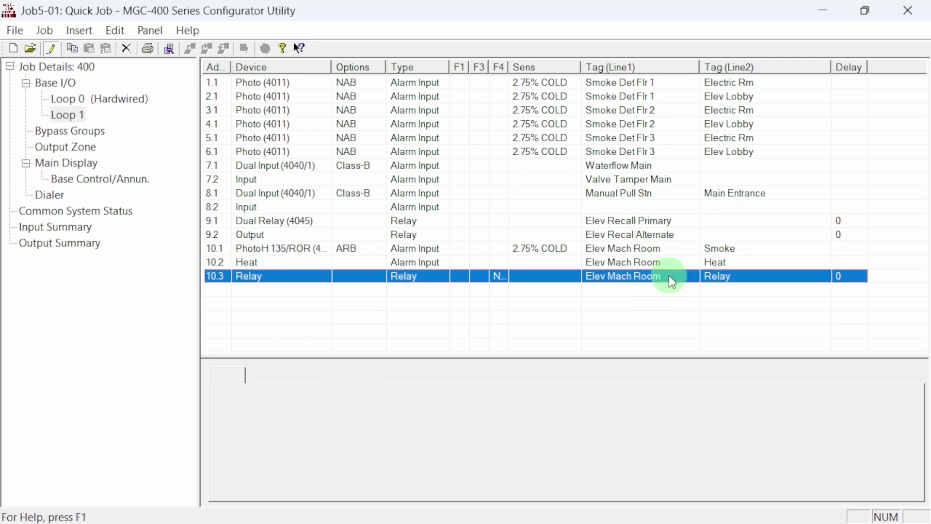
click(624, 193)
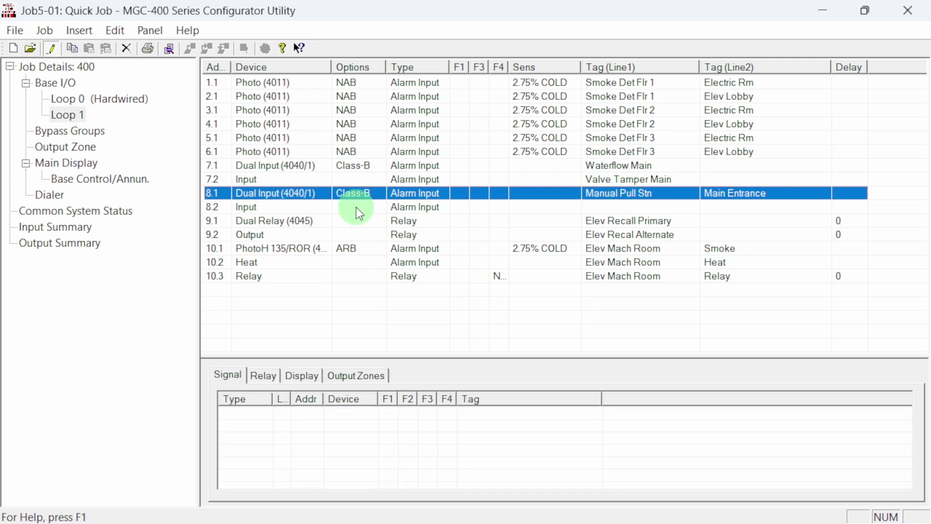
Set the Manual Pull Stn input 8.1 to Class A wiring and widen the F3 column to show CA.
shift+click(356, 208)
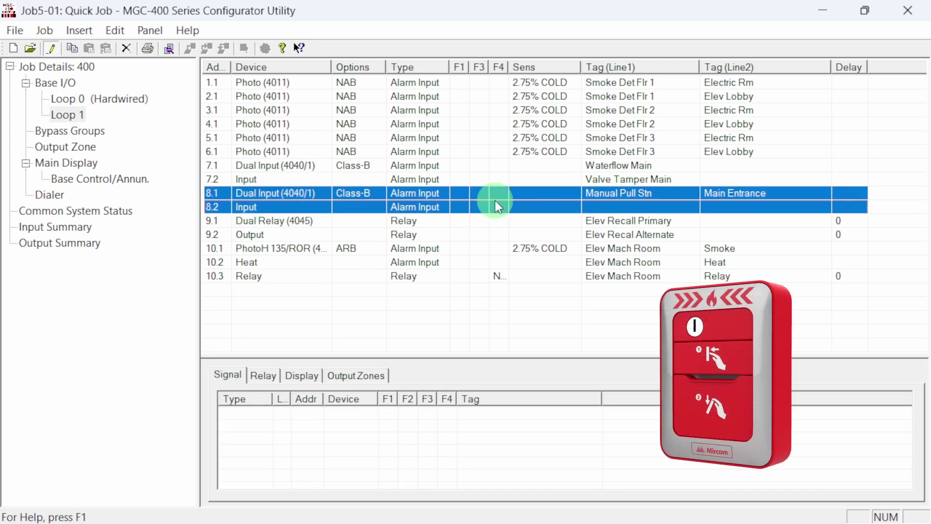
click(633, 198)
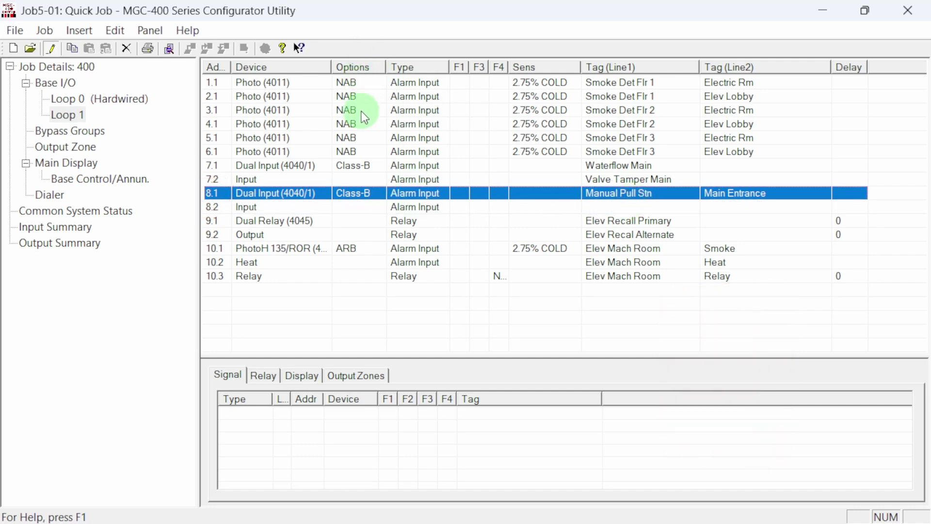
click(357, 190)
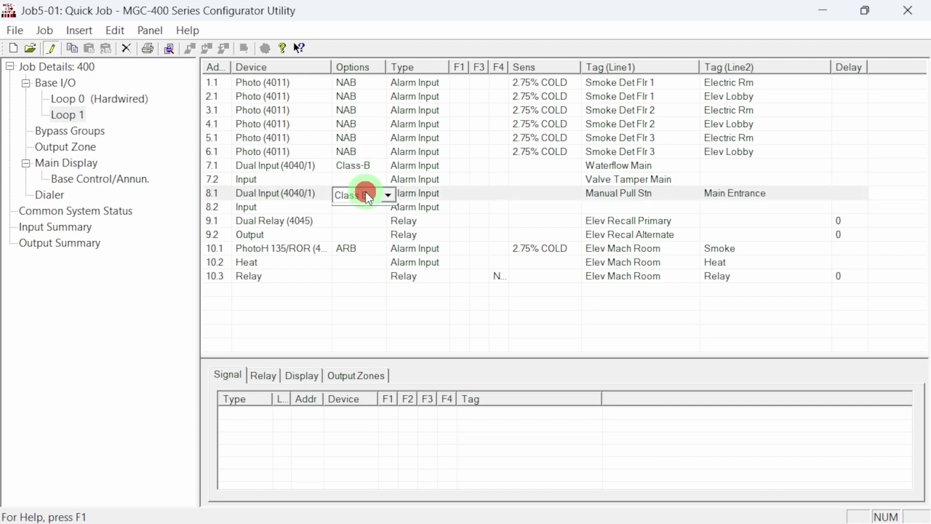
click(365, 191)
click(367, 223)
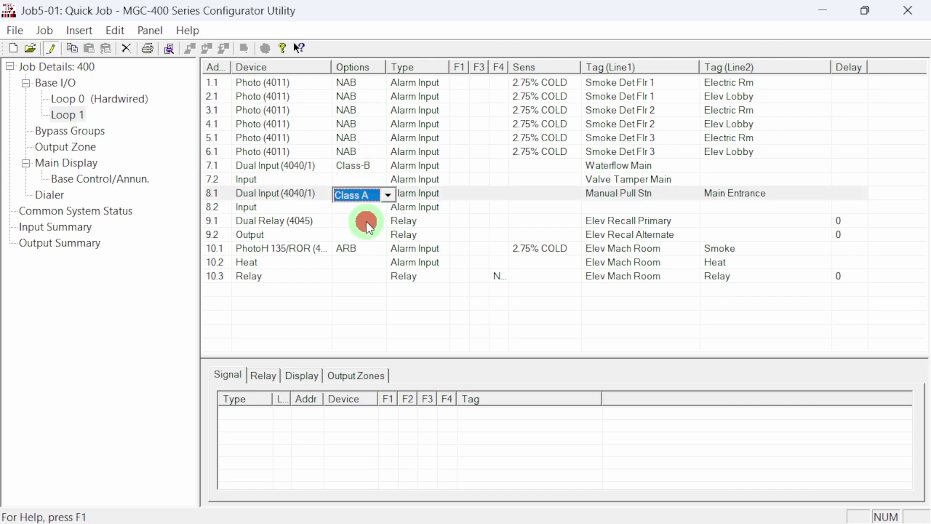
click(433, 193)
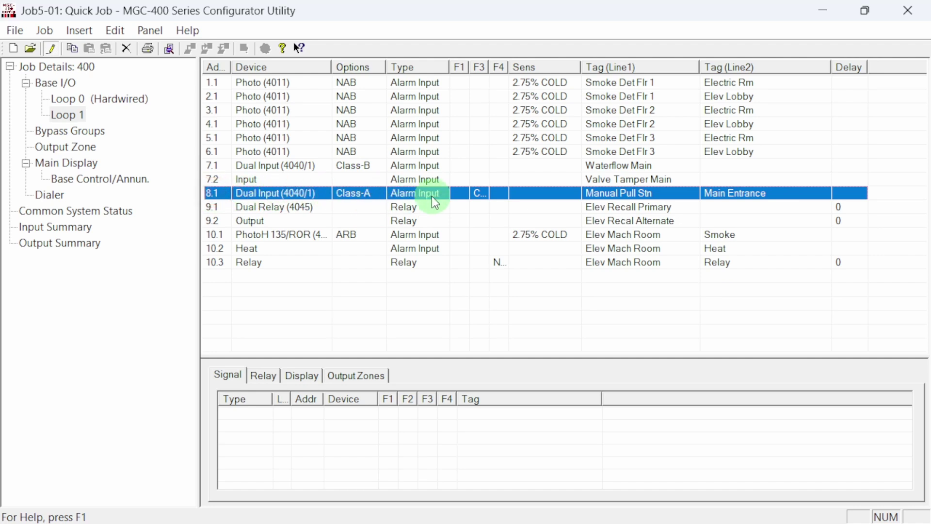
drag(489, 65, 497, 64)
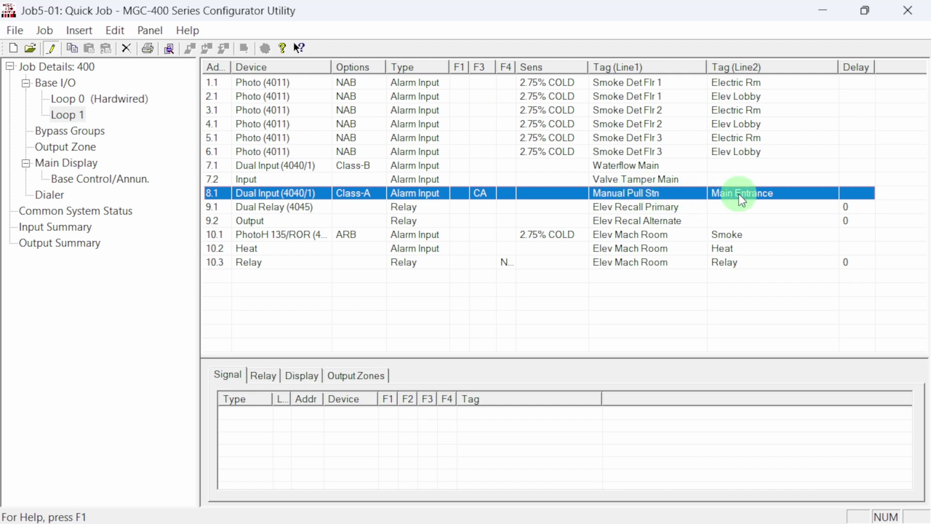
Open Add Correlations for smoke detector 1.1 and browse the Relay, Display and Zone lists.
click(345, 83)
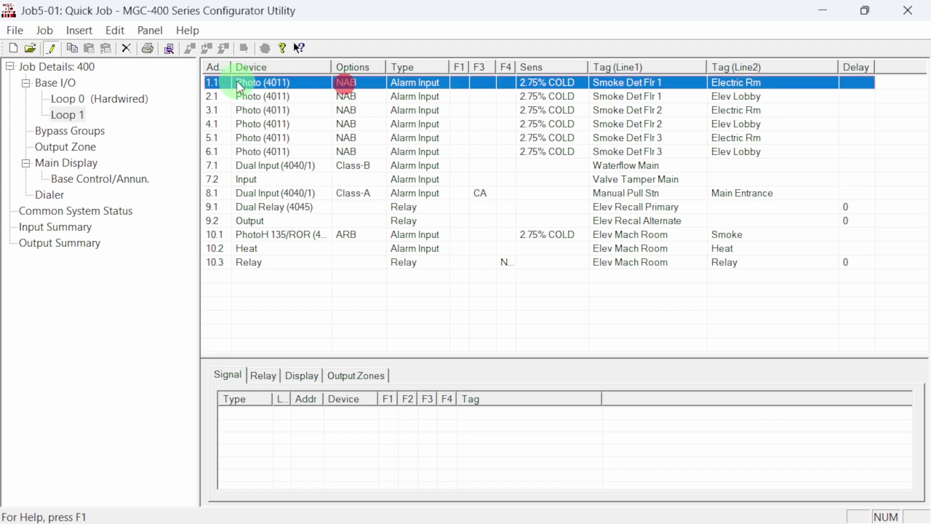
right_click(489, 86)
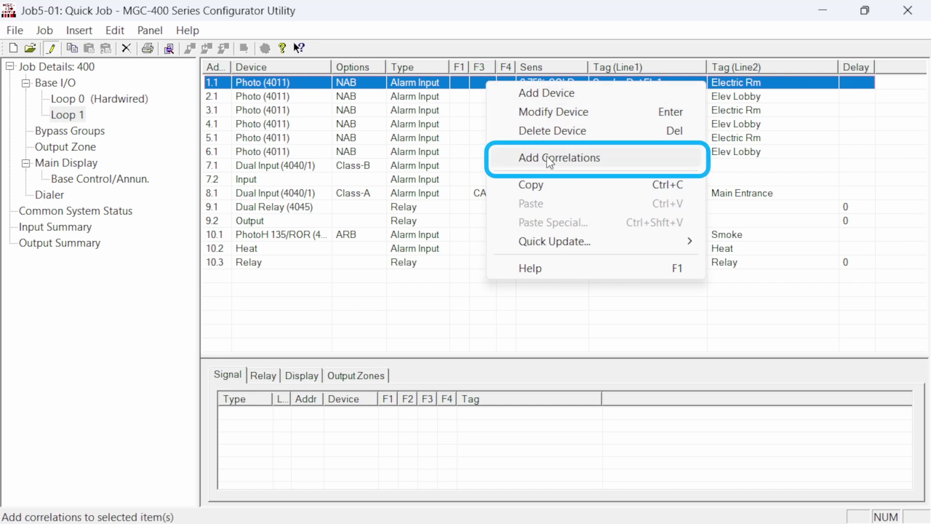
click(612, 157)
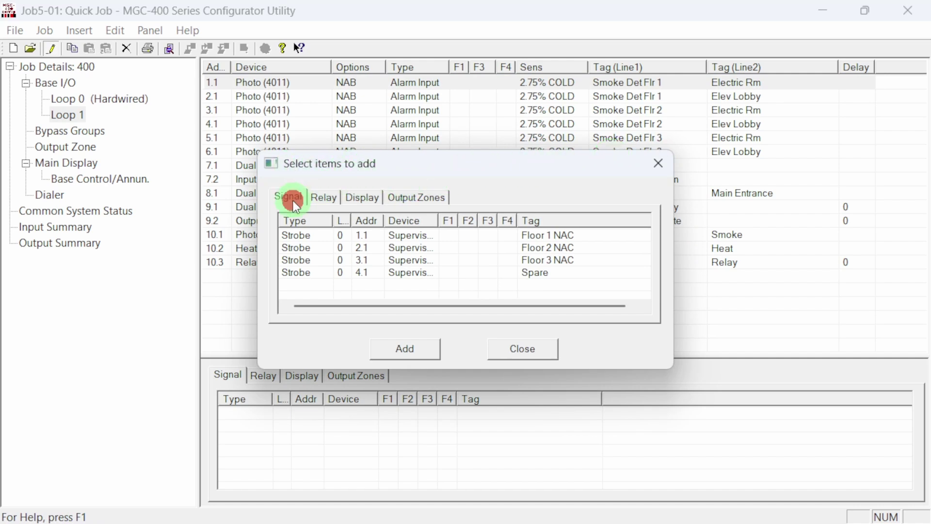
click(321, 197)
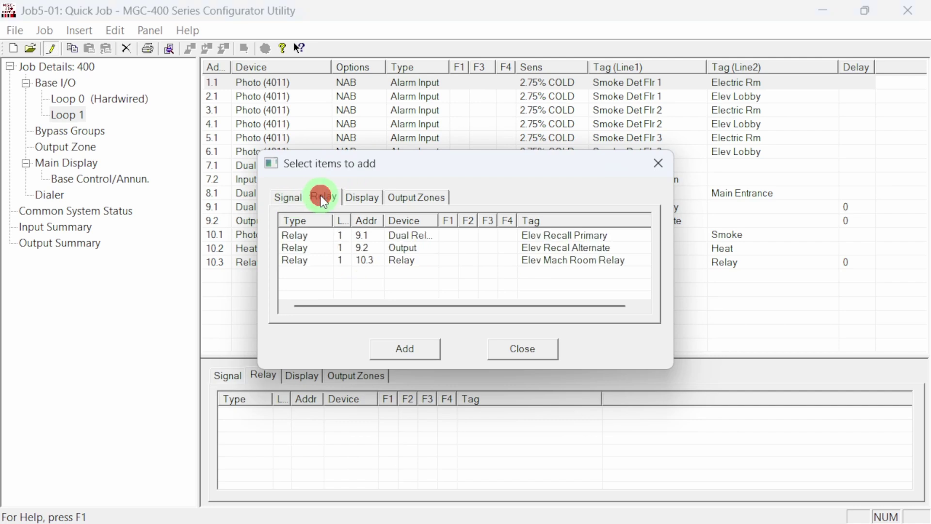
click(365, 197)
click(429, 195)
click(291, 197)
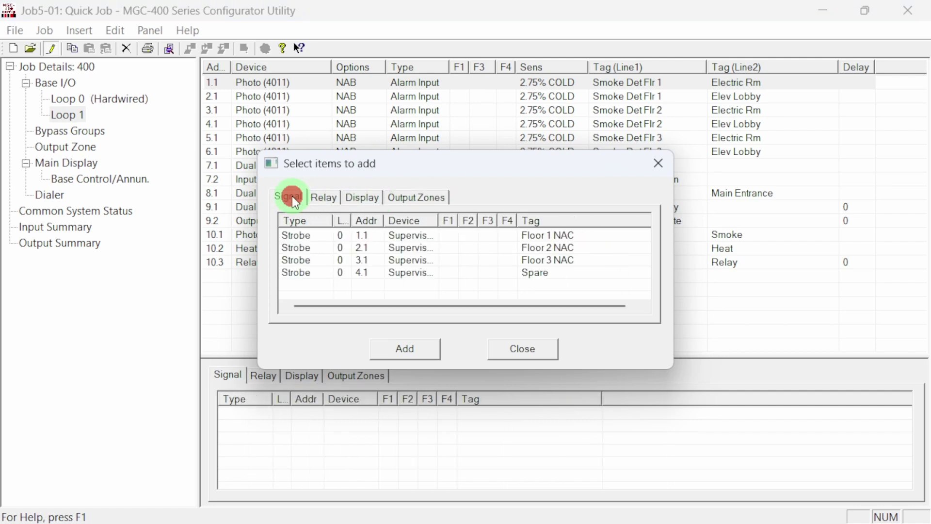
Add the Floor 1, Floor 2 and Floor 3 NAC strobes as correlations to detector 1.1.
click(504, 237)
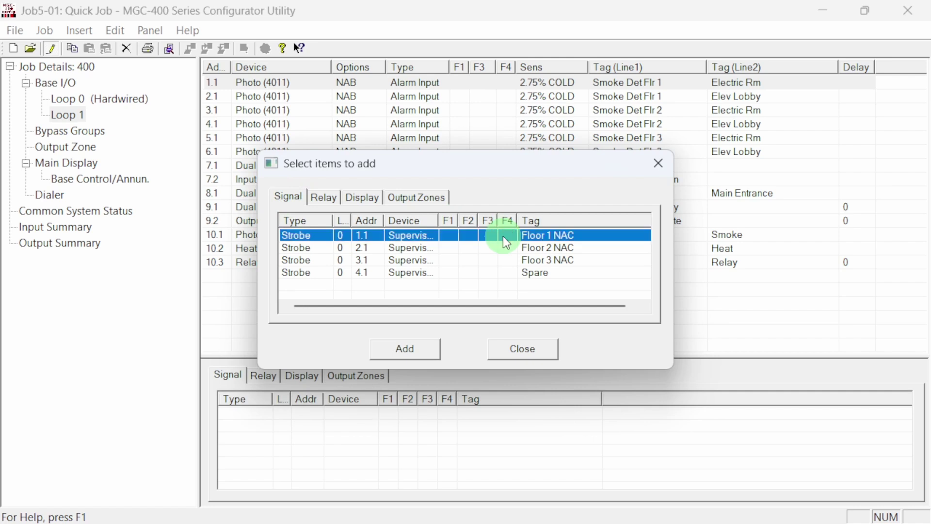
click(432, 347)
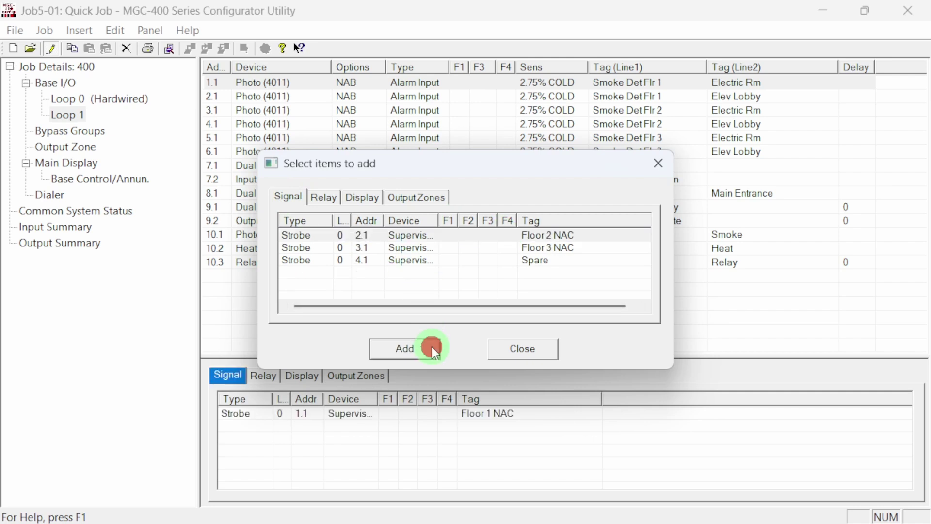
click(438, 234)
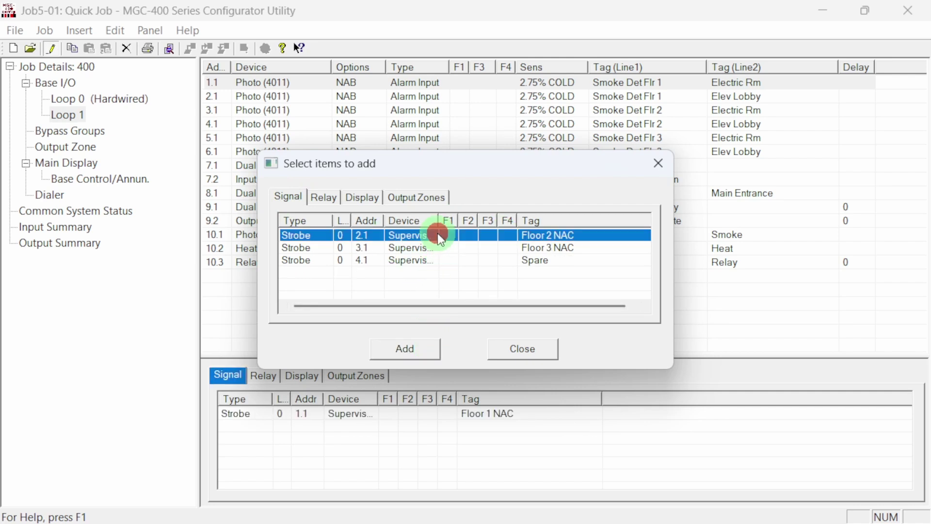
click(429, 349)
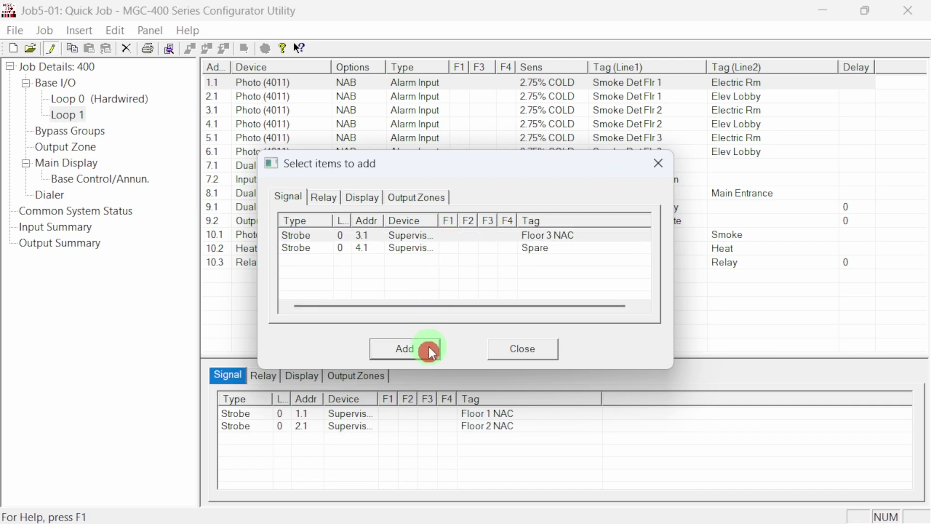
click(435, 236)
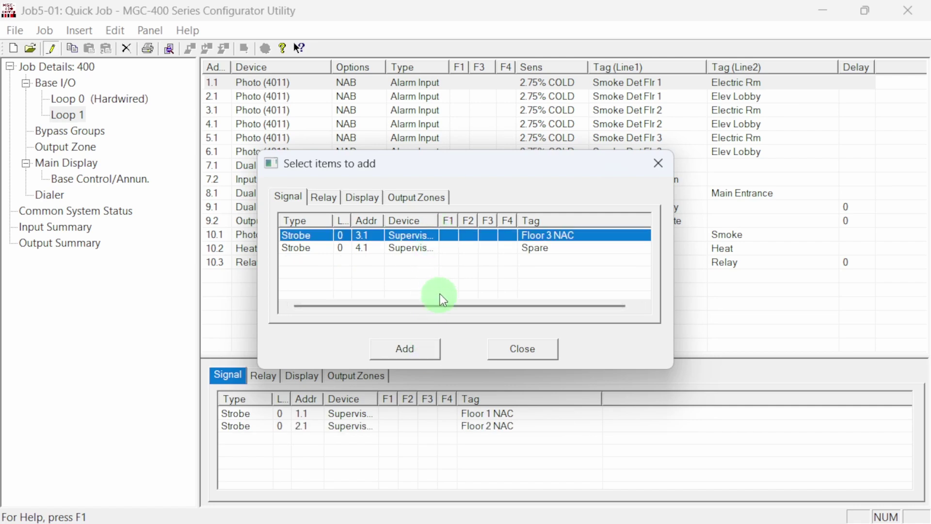
click(424, 348)
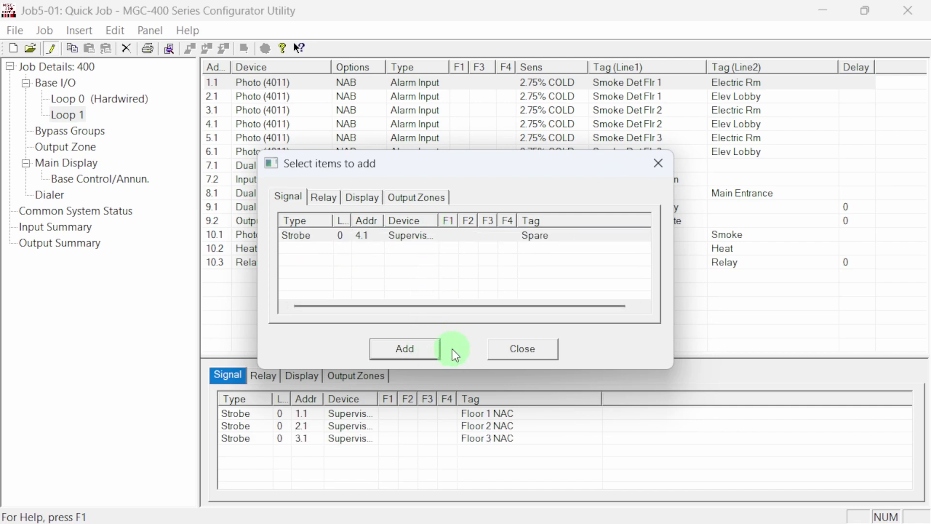
click(532, 348)
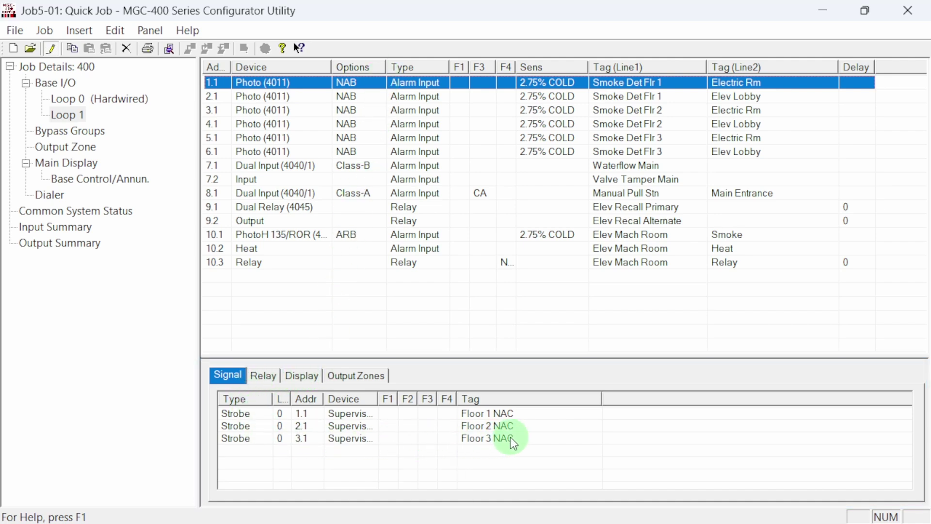
Correlate Elev Lobby detector 2.1 with strobes 1.1, 2.1 and 3.1 (Floor 1–3 NACs).
click(409, 95)
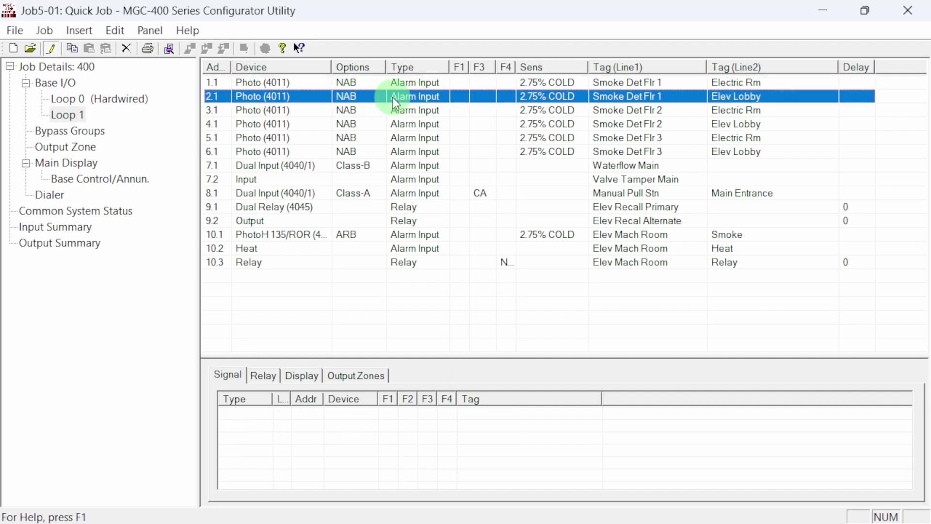
click(480, 97)
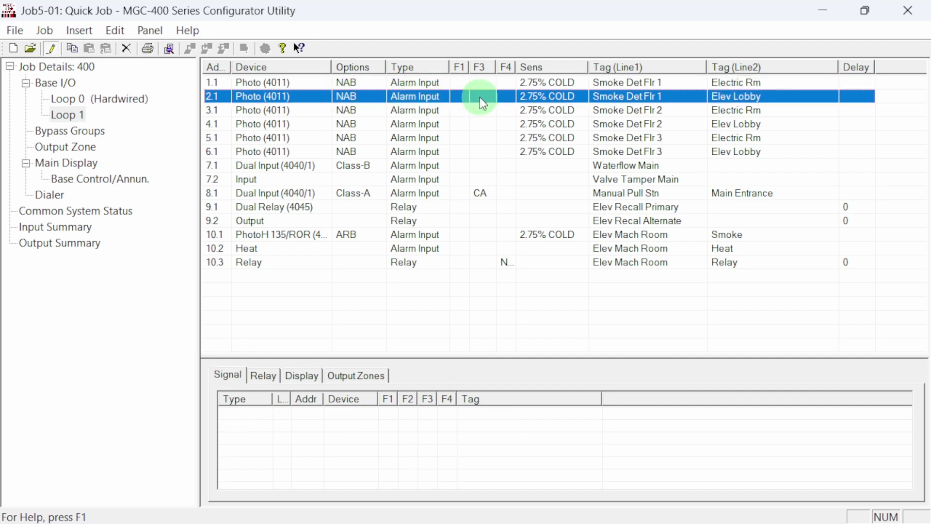
right_click(391, 98)
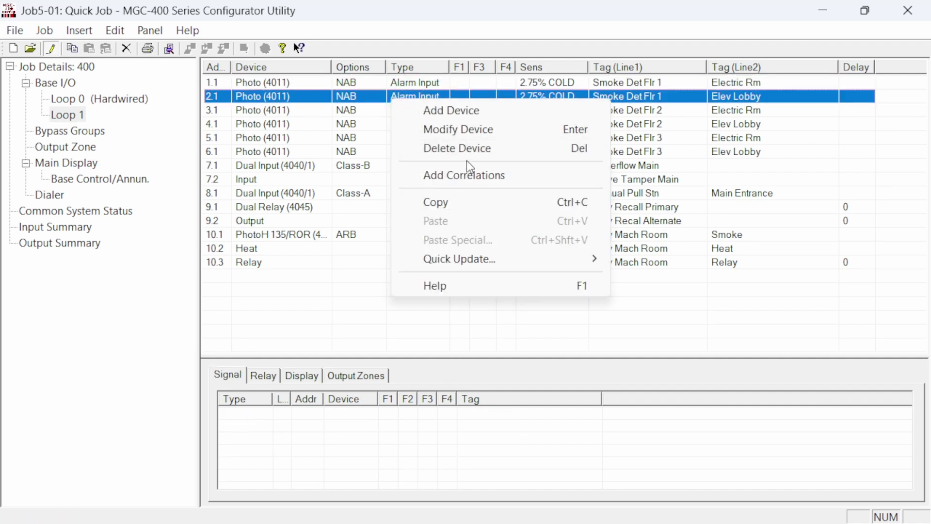
click(489, 176)
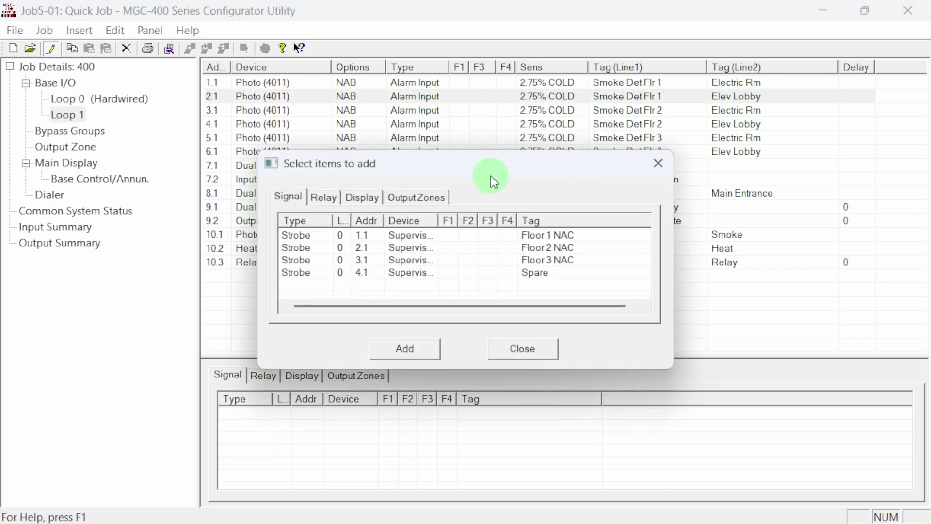
click(411, 235)
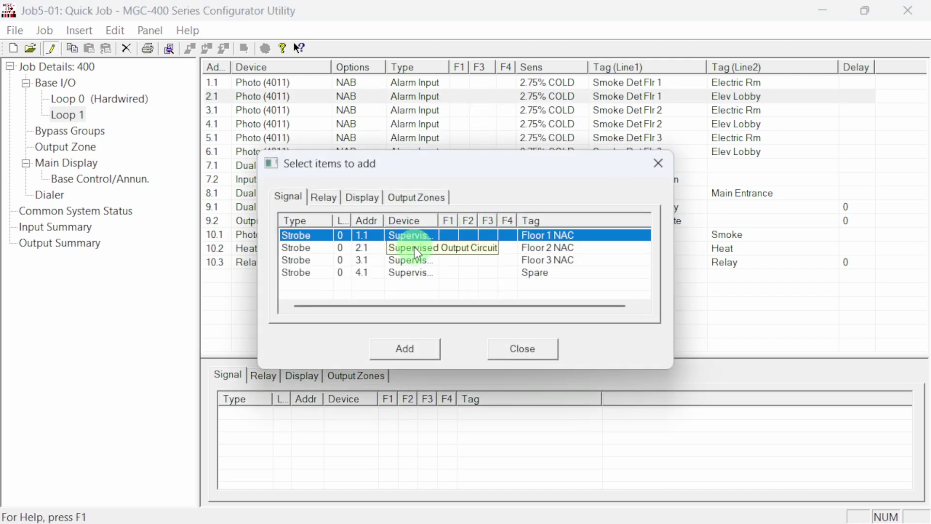
click(409, 347)
click(415, 235)
click(425, 348)
click(417, 235)
click(429, 352)
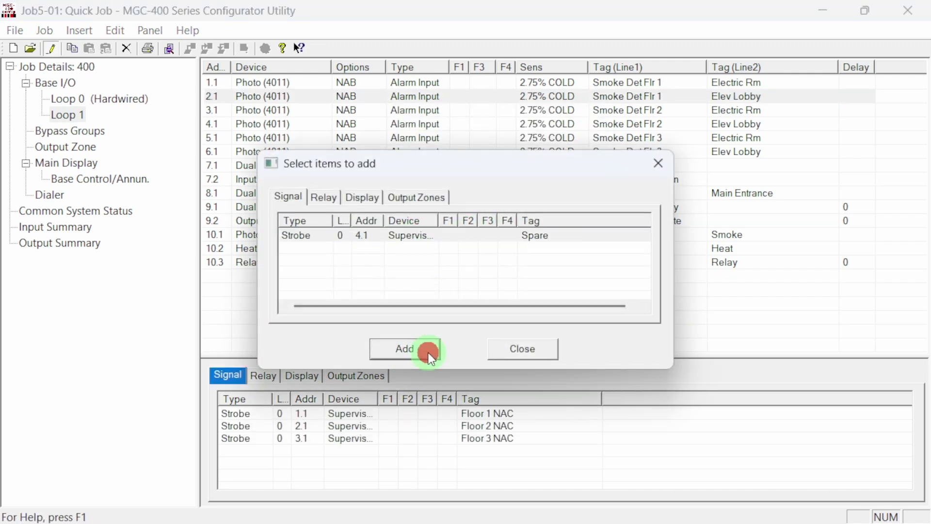
Also correlate detector 2.1 with relay 9.2, Elev Recal Alternate.
click(323, 198)
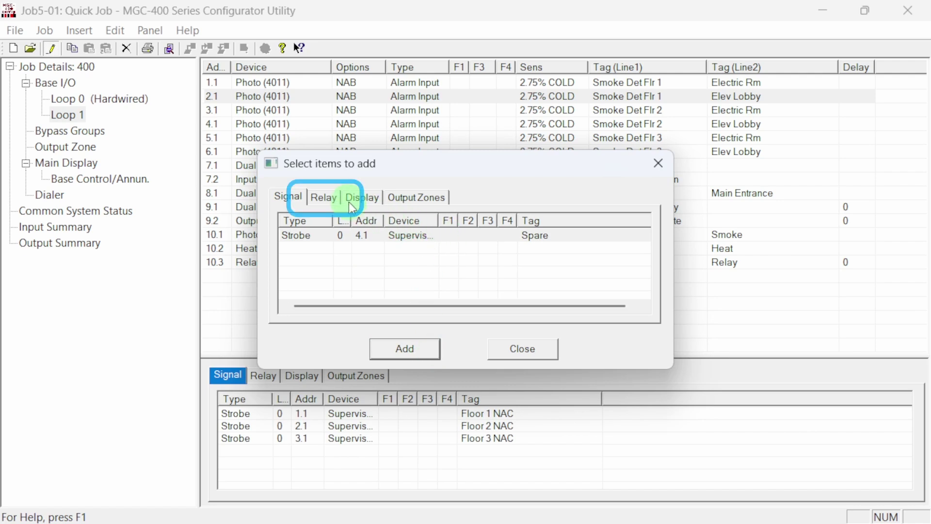
click(323, 199)
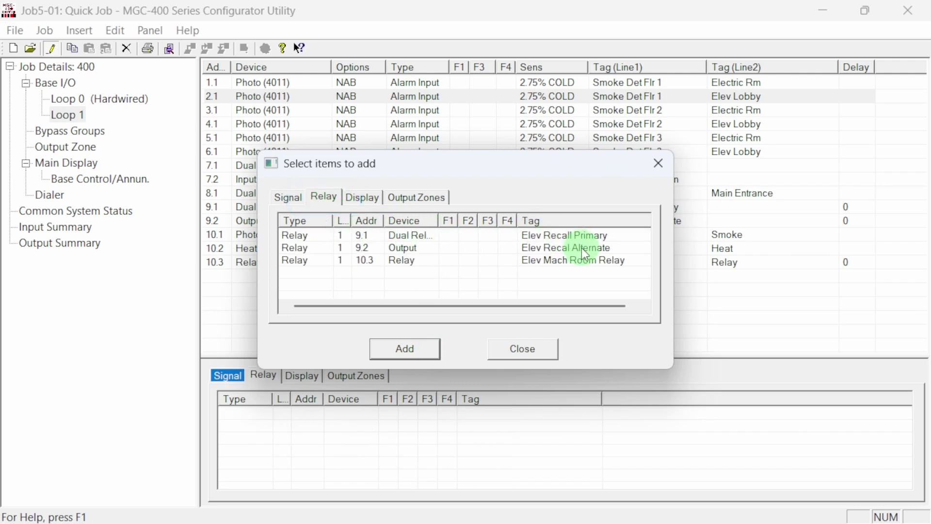
click(609, 249)
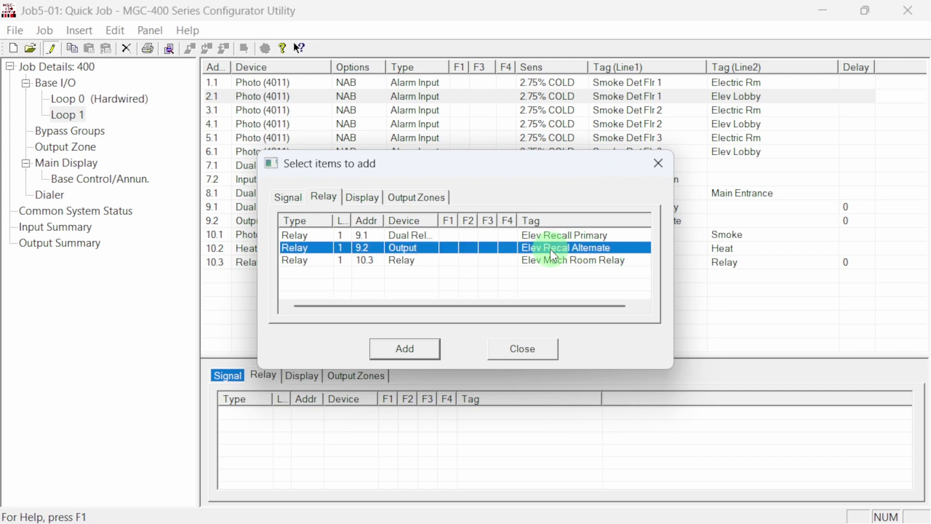
click(431, 350)
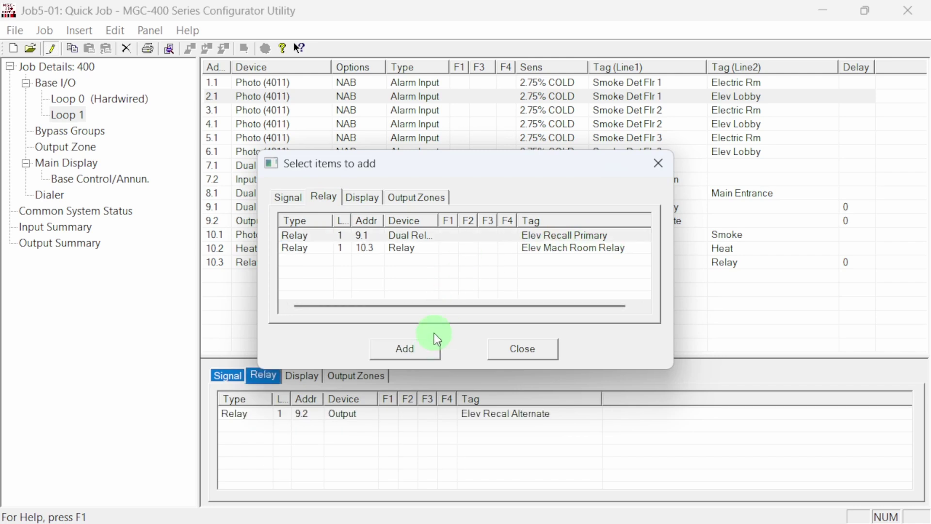
click(523, 349)
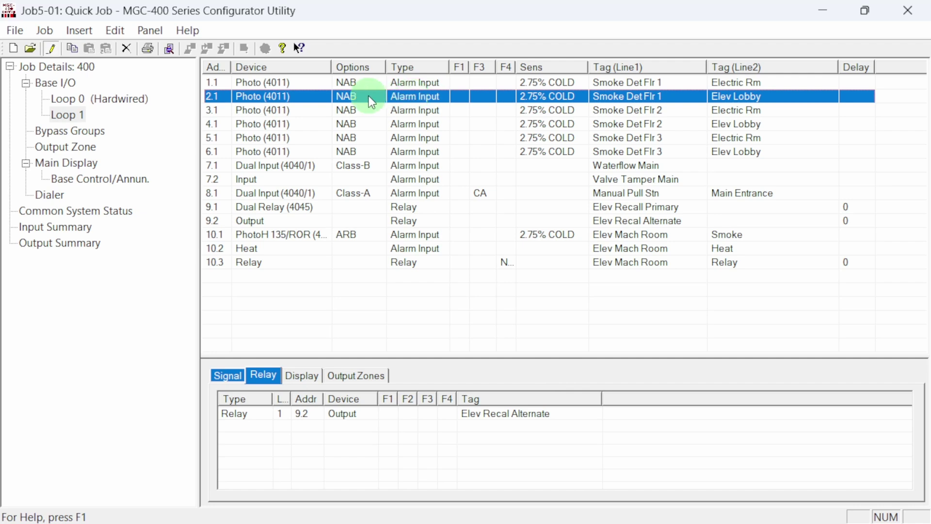
Show the Loop 0 (Hardwired) outputs and review the Floor 1–3 NACs' alarm correlations.
click(74, 101)
click(127, 101)
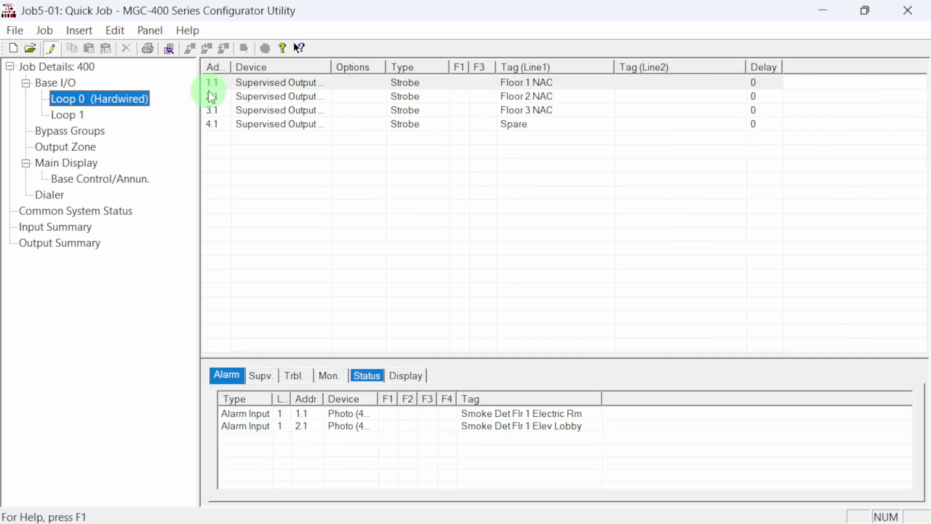
click(319, 83)
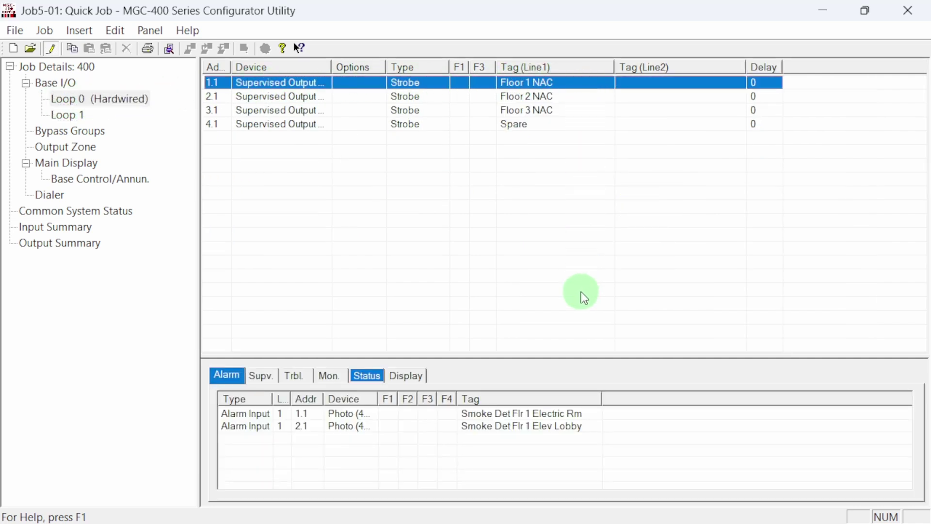
click(541, 413)
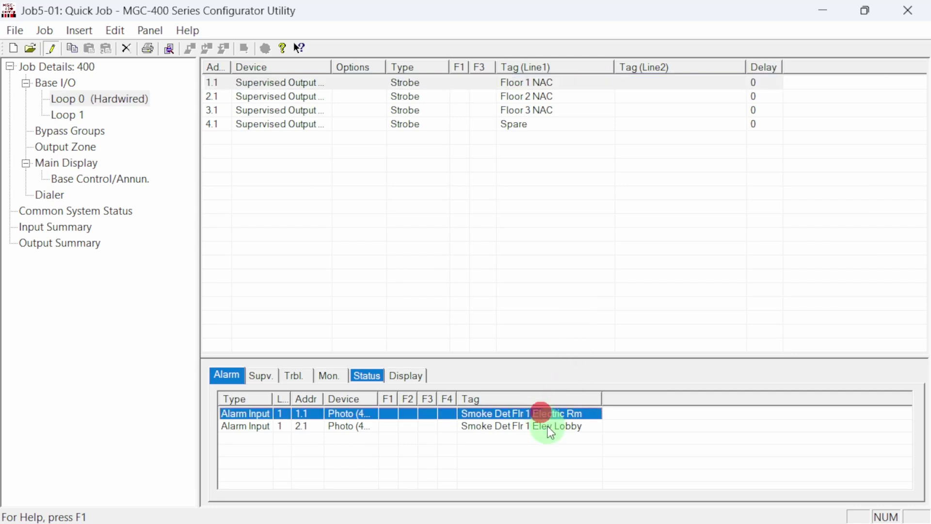
click(549, 427)
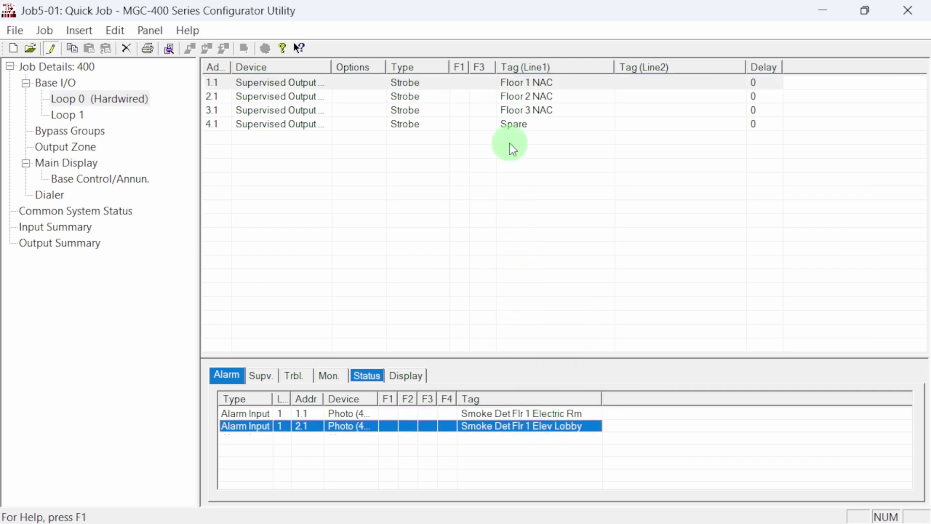
click(514, 82)
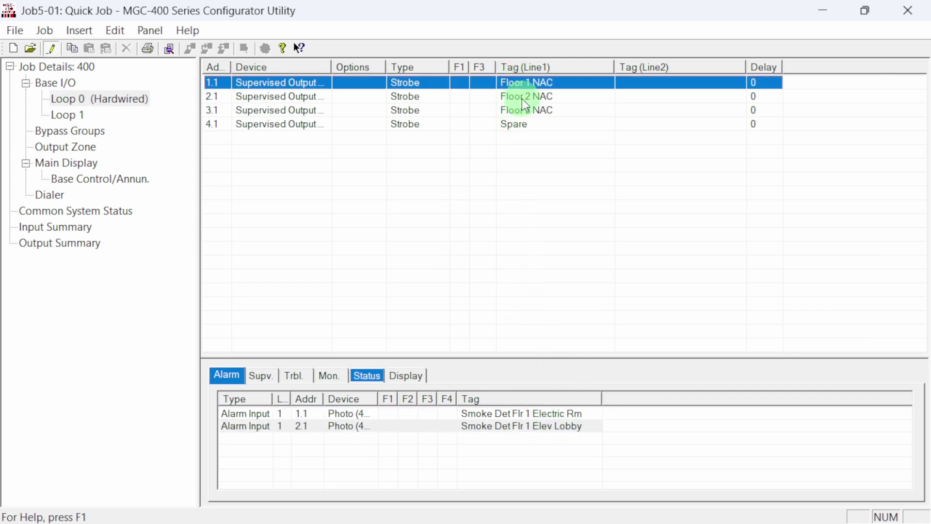
click(523, 99)
click(530, 112)
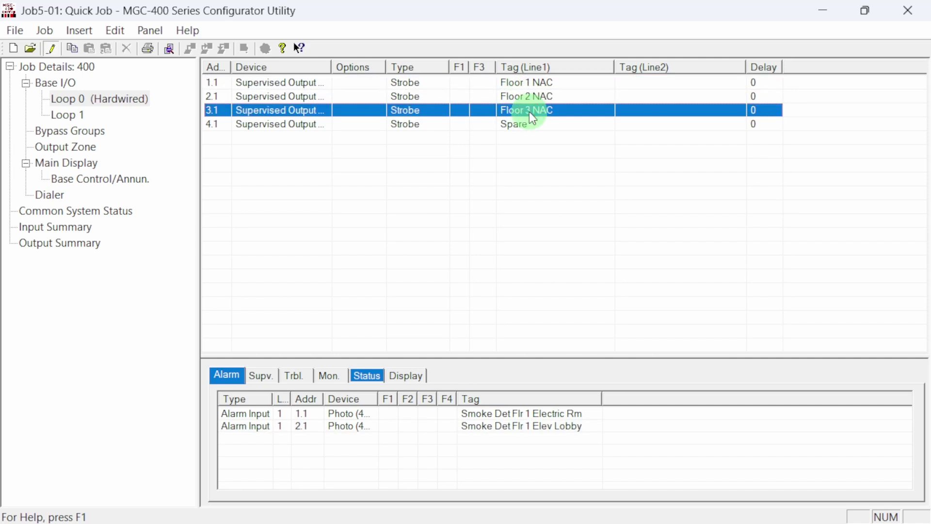
Select the Floor 1, Floor 2 and Floor 3 NAC rows together.
click(341, 85)
ctrl+click(365, 94)
ctrl+click(309, 109)
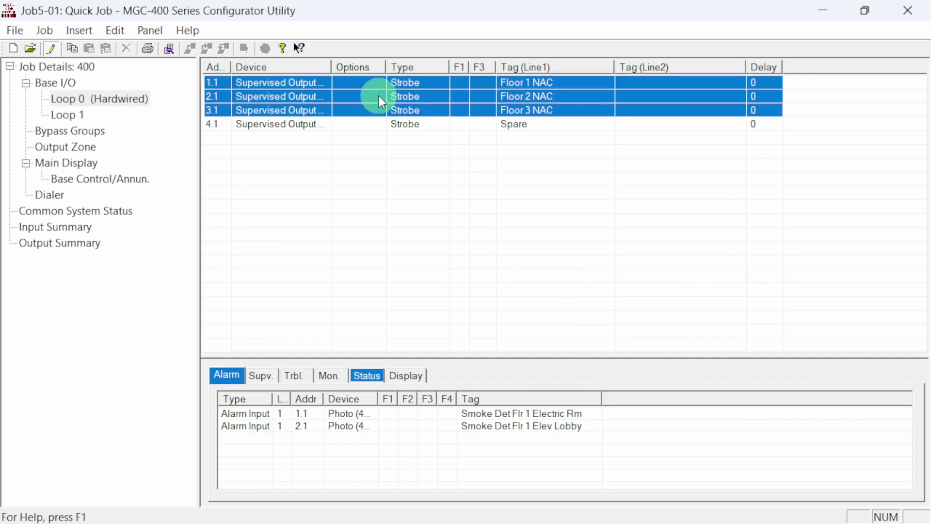
Correlate the three floor NACs with detectors 3.1–5.1, Manual Pull Stn Main Entrance, Elev Mach Room Smoke and Heat.
right_click(426, 97)
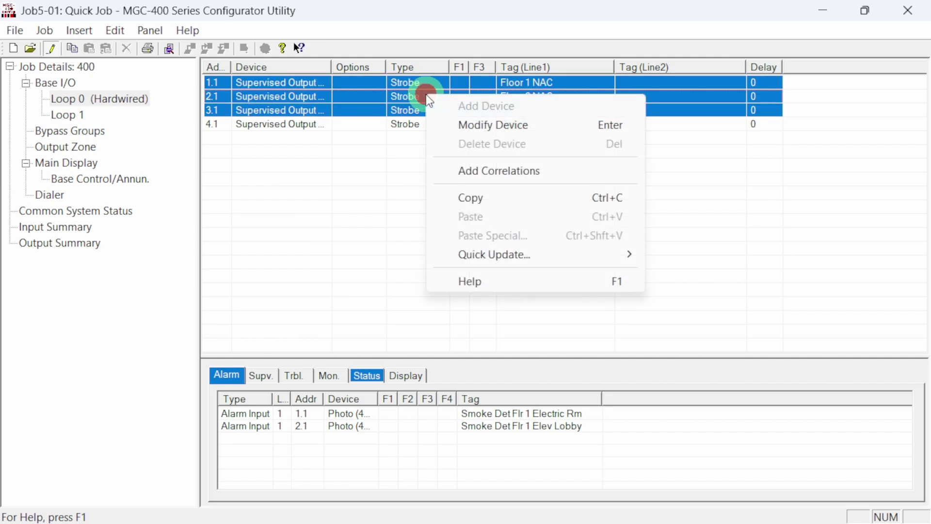
click(540, 173)
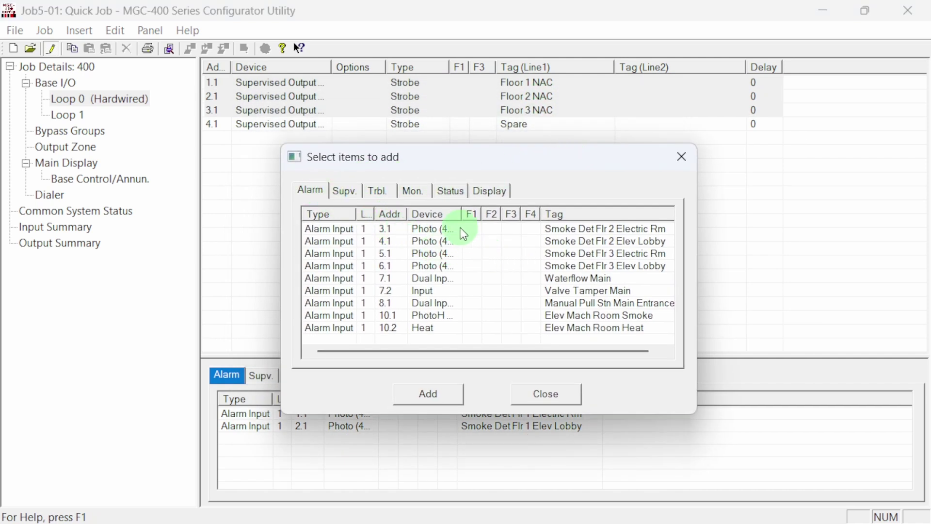
drag(697, 266, 781, 265)
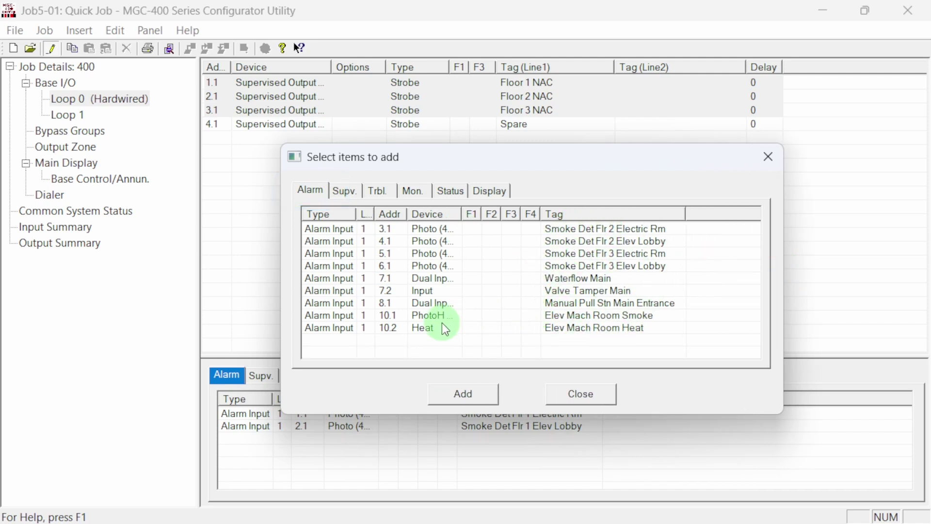
click(342, 226)
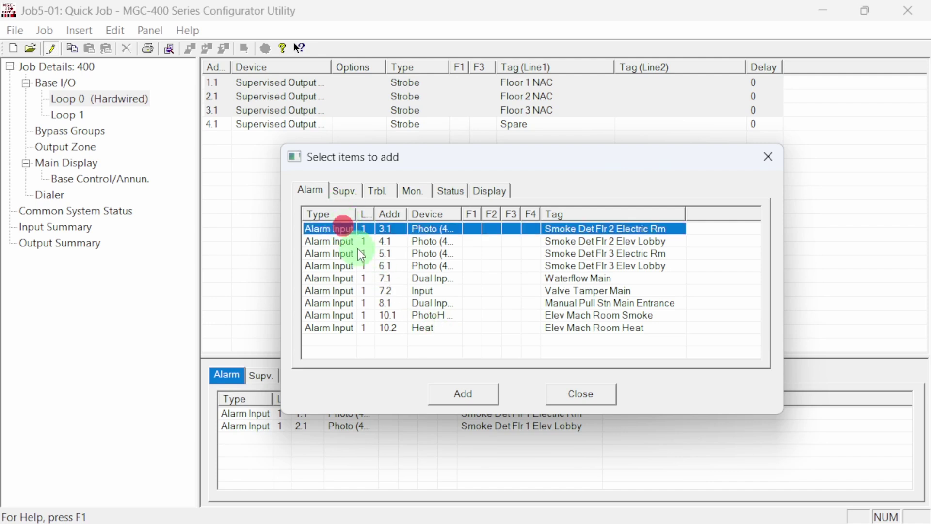
drag(335, 241, 356, 305)
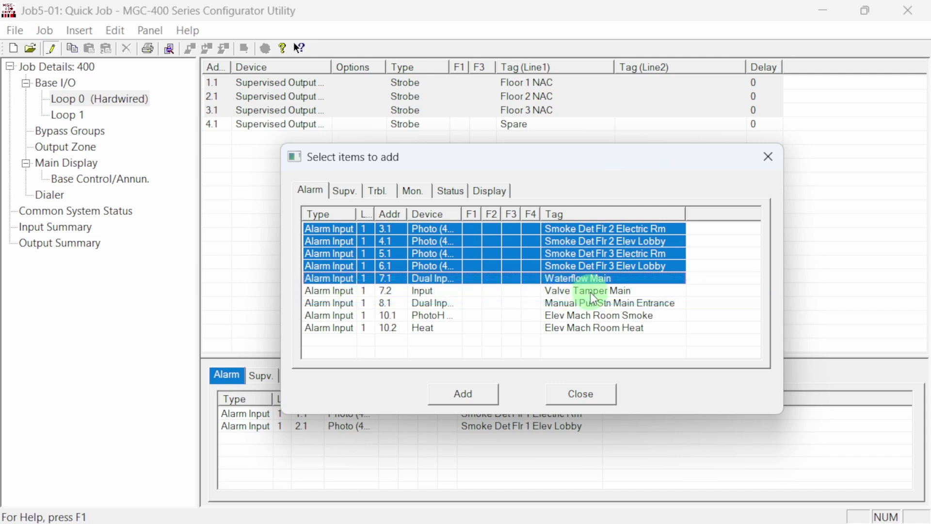
ctrl+click(360, 304)
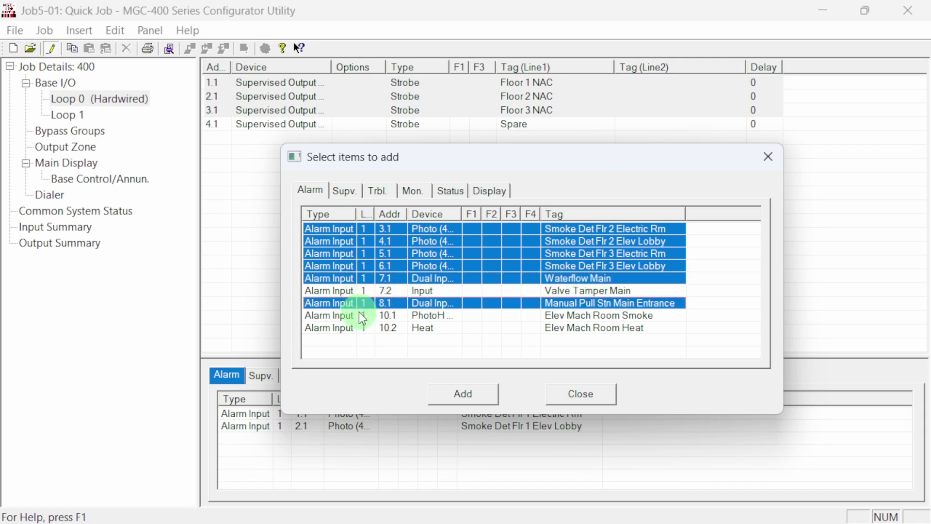
ctrl+click(360, 315)
ctrl+click(387, 329)
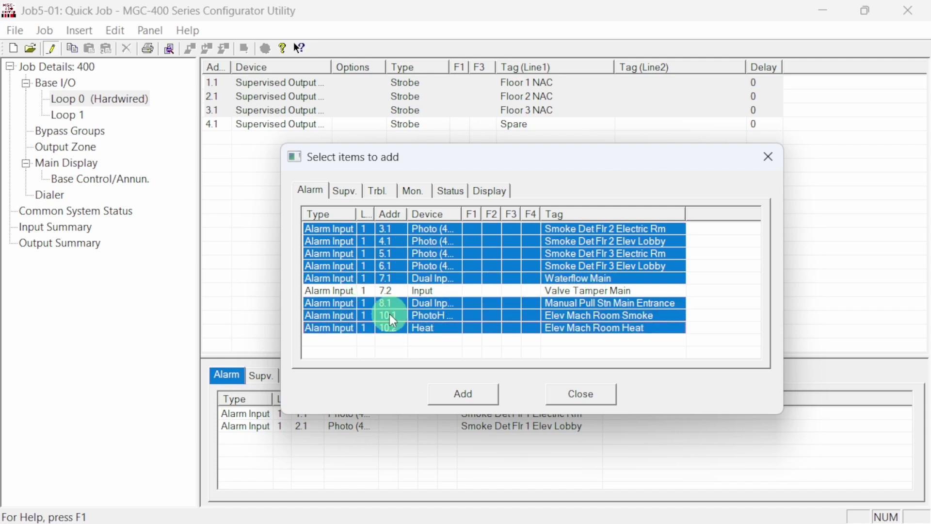
click(479, 397)
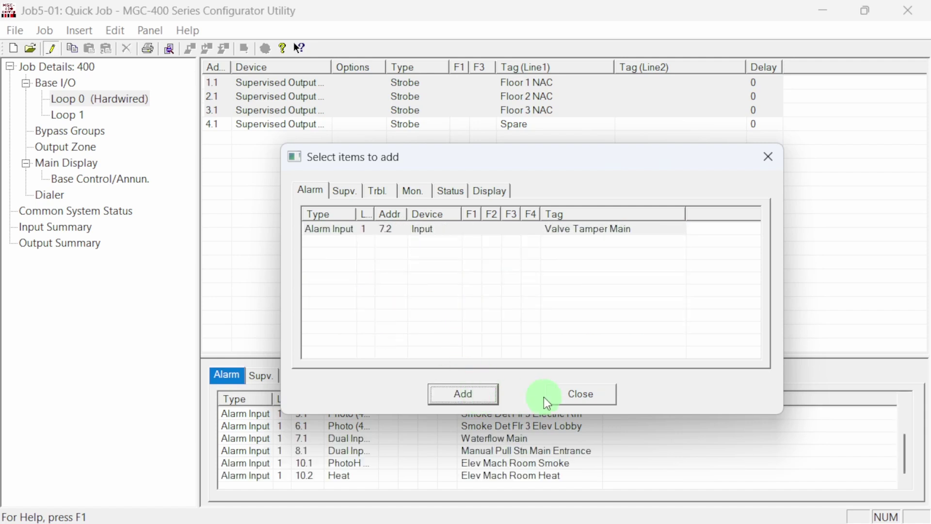
click(590, 395)
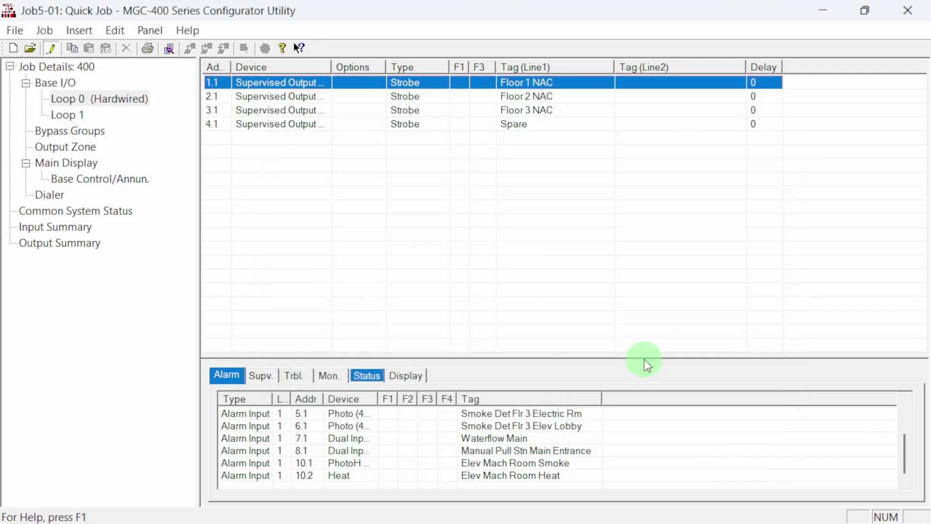
Review each floor NAC's alarm-input correlations, then show the Loop 1 device list.
drag(644, 357, 642, 318)
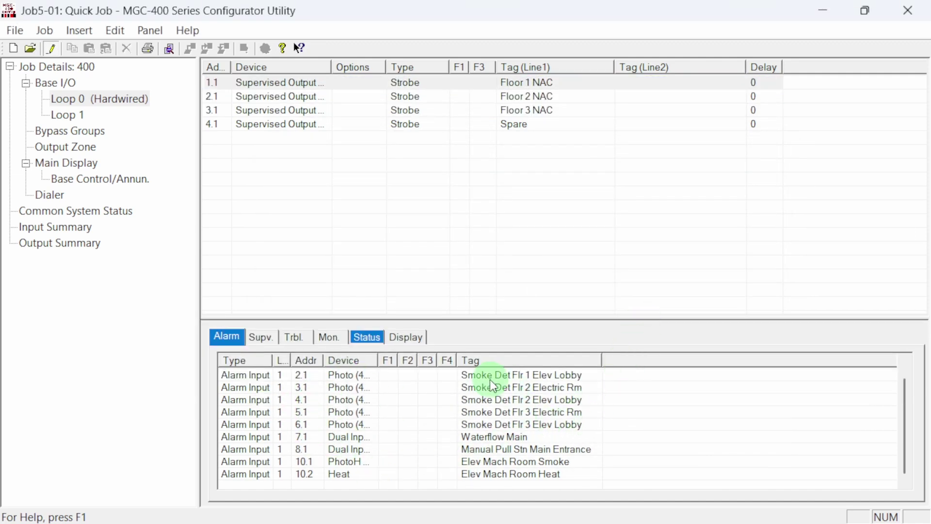
click(289, 85)
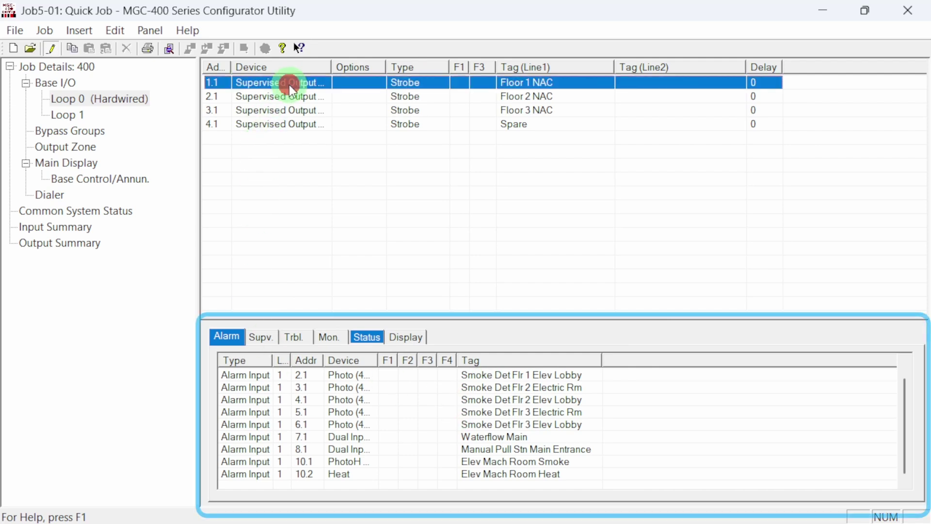
click(296, 98)
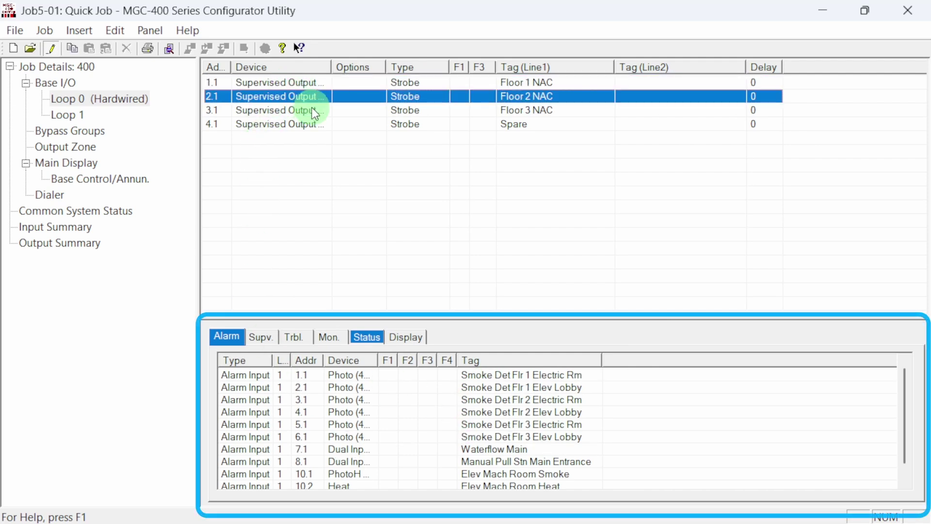
click(313, 111)
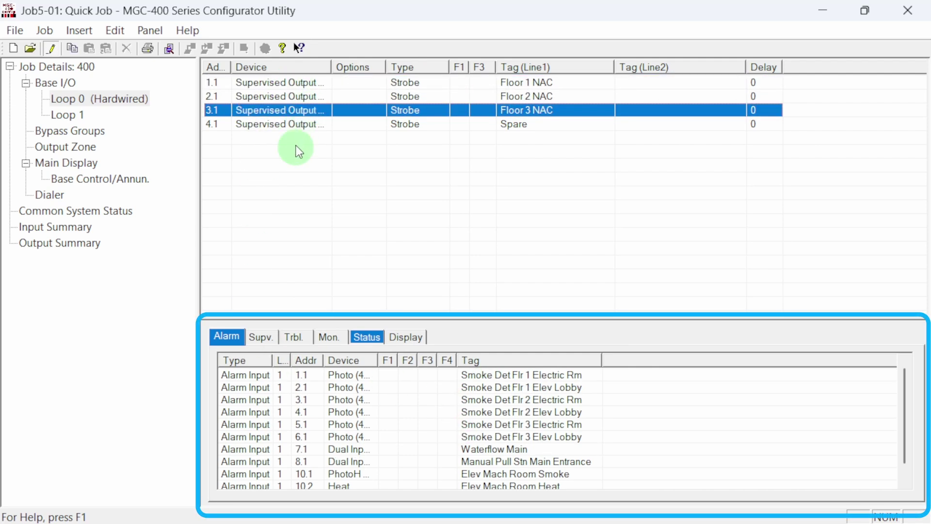
click(68, 115)
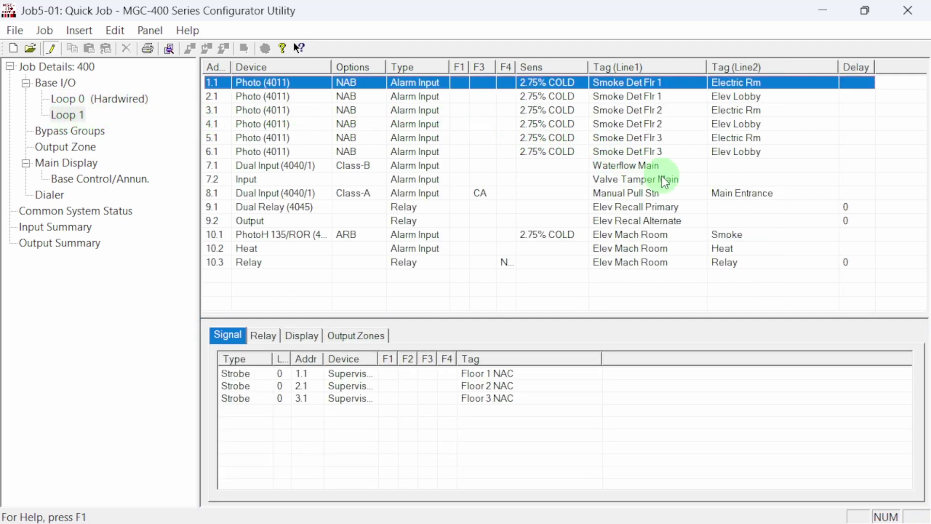
Change Valve Tamper Main 7.2's type from Alarm Input to Non-Latch Supervisory.
click(680, 182)
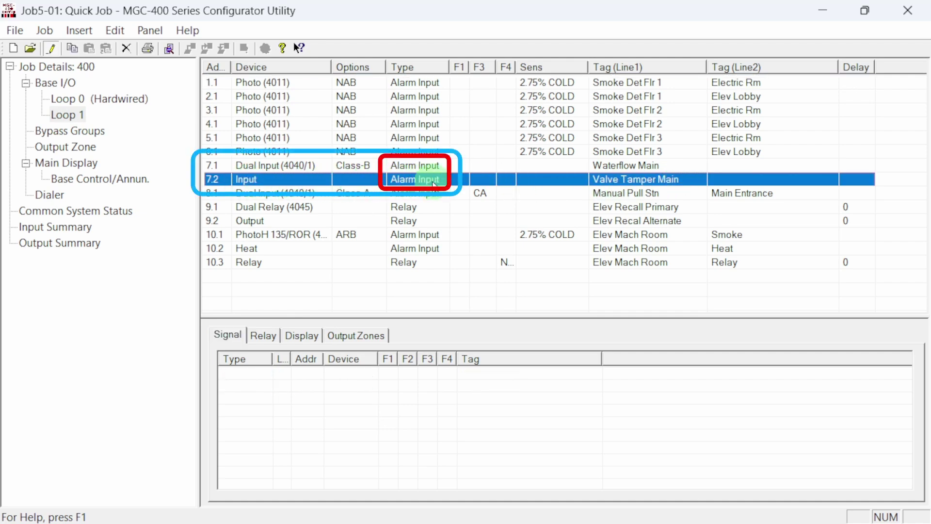
drag(449, 66, 480, 65)
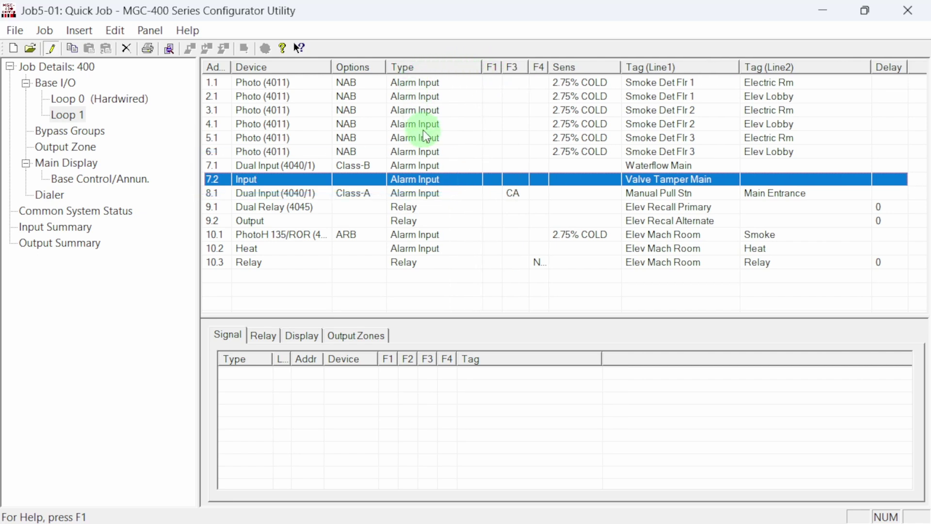
click(454, 183)
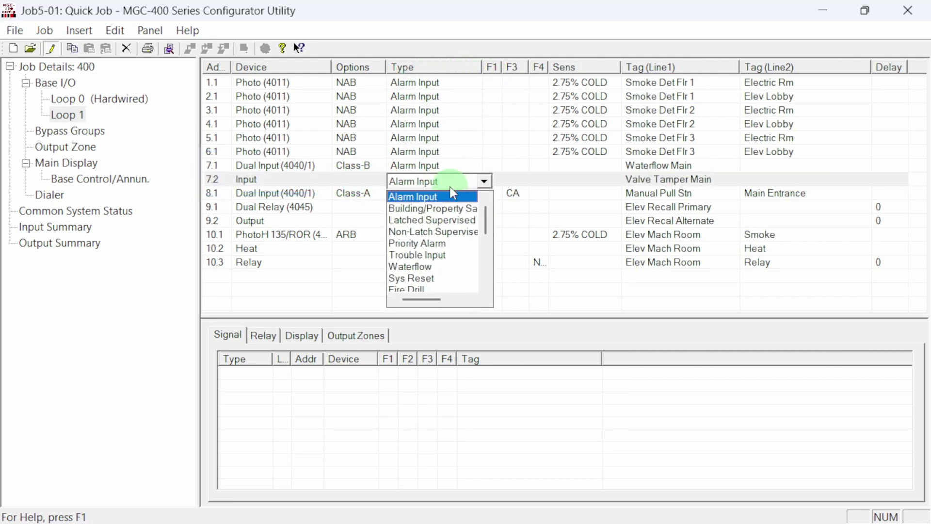
click(449, 233)
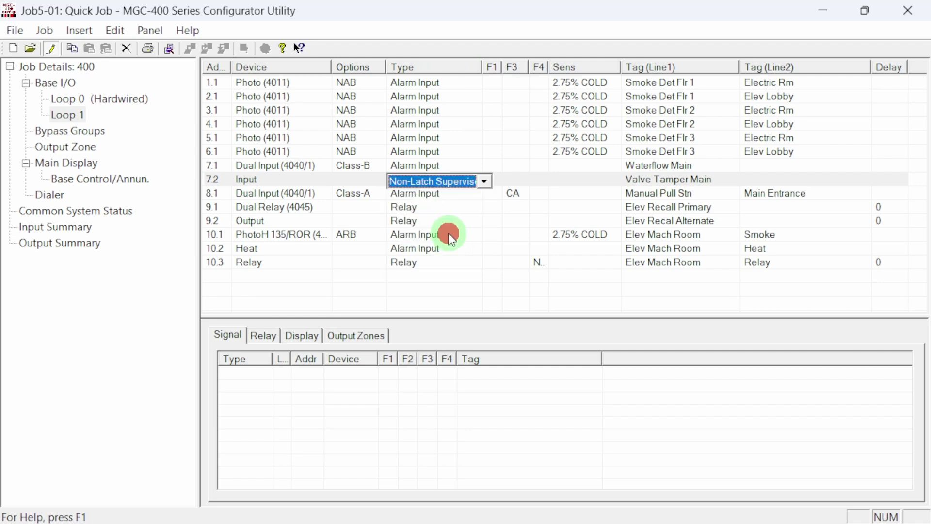
click(322, 179)
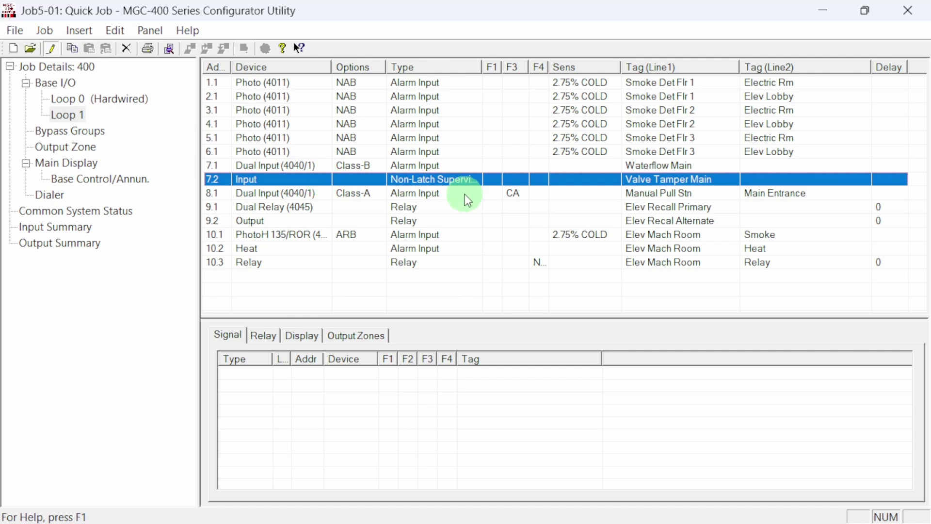
click(455, 127)
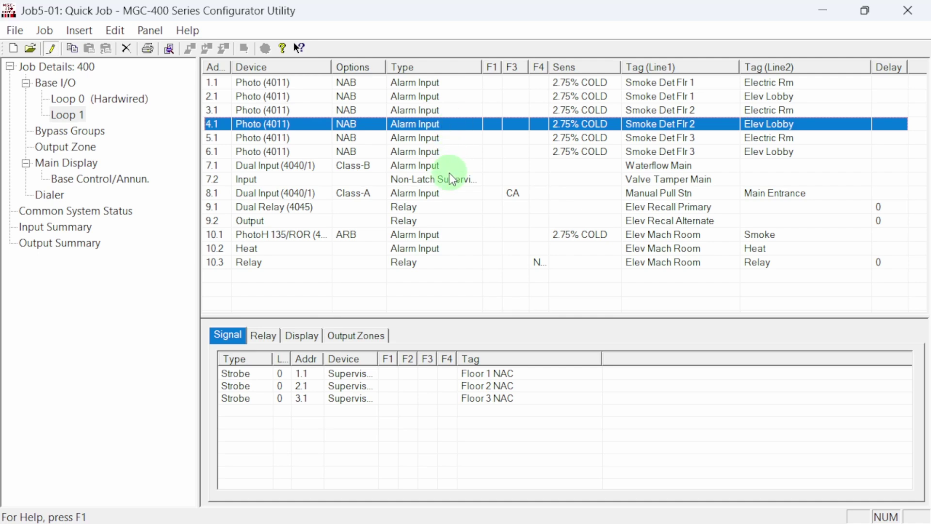
Correlate Elev Recall Primary relay 9.1 with Elev Lobby smoke detectors 4.1 and 6.1.
click(397, 208)
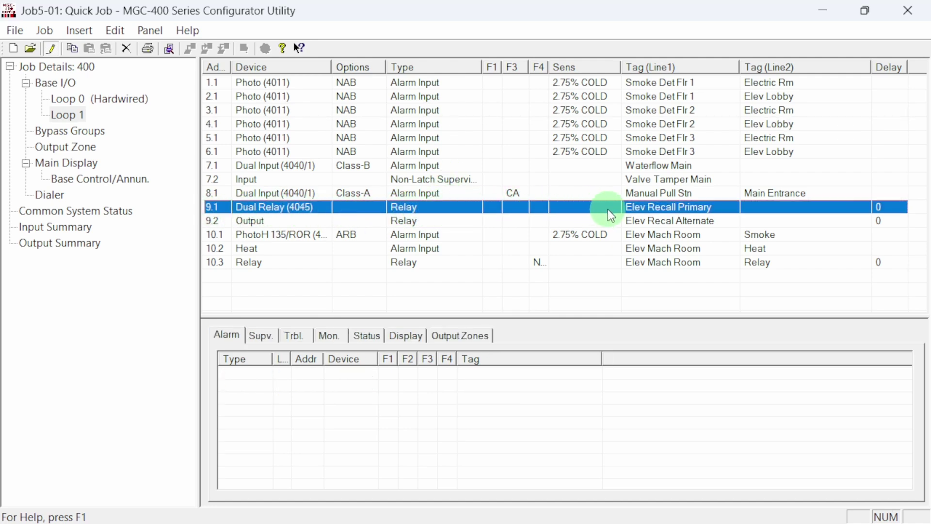
right_click(572, 214)
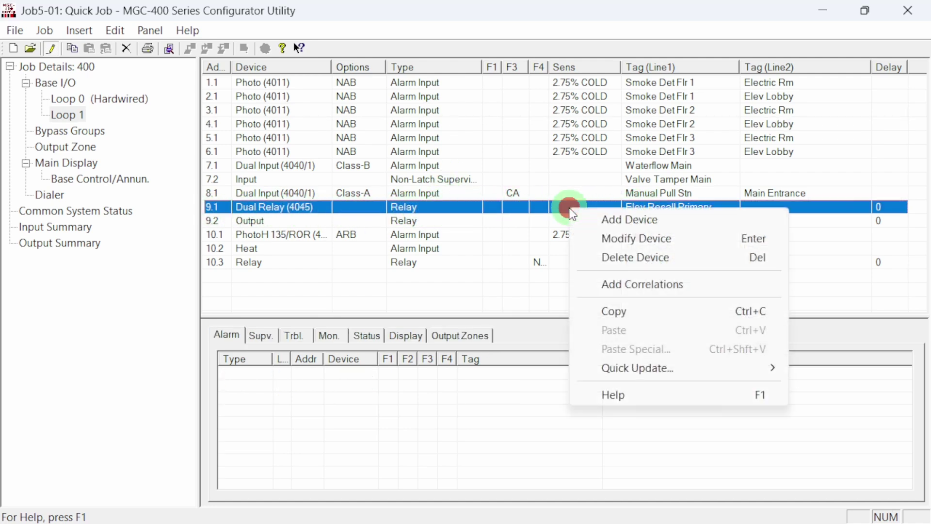
click(635, 286)
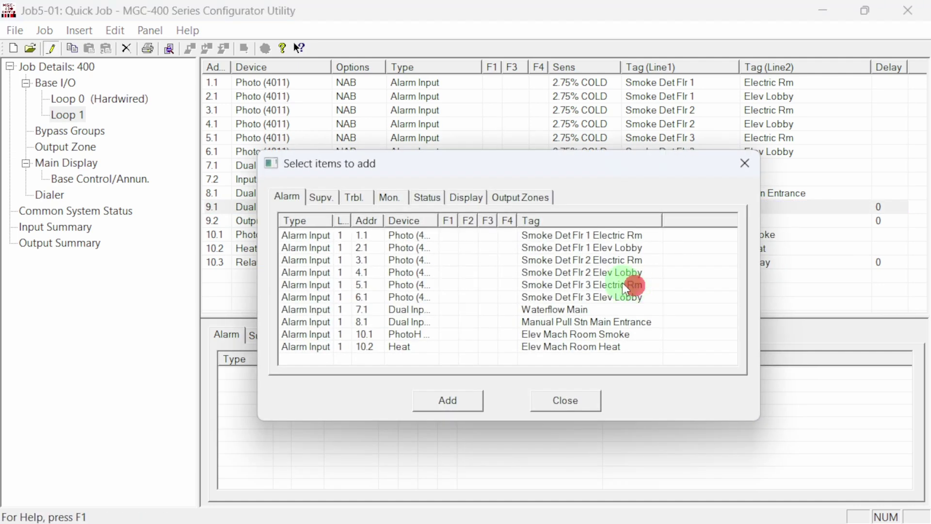
click(608, 271)
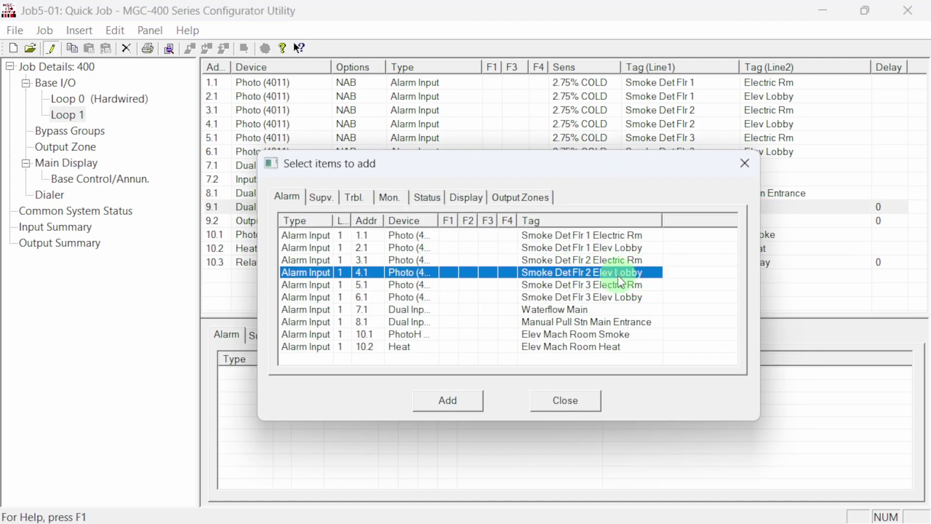
ctrl+click(607, 298)
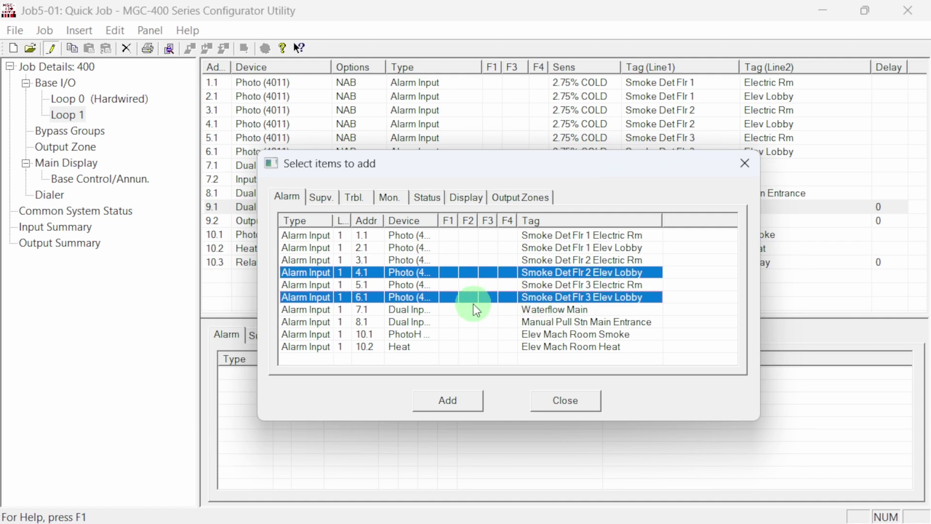
click(465, 407)
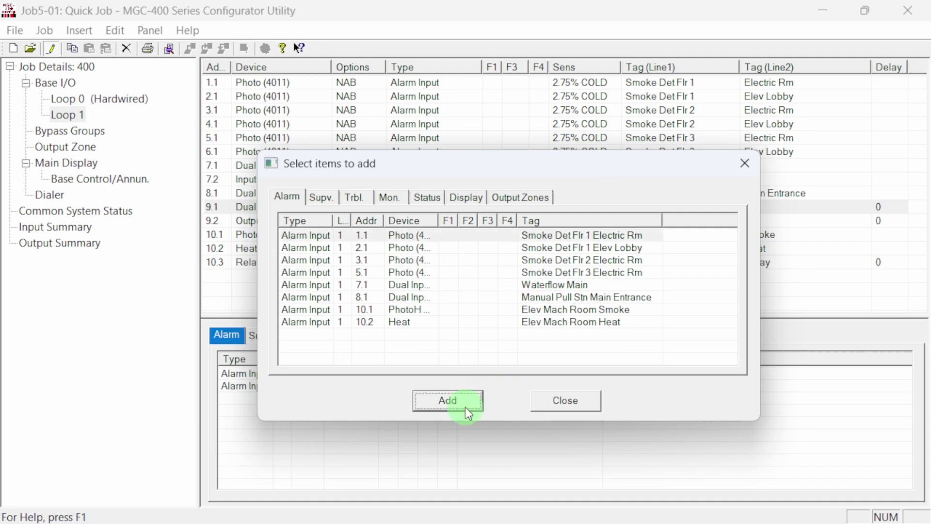
click(567, 404)
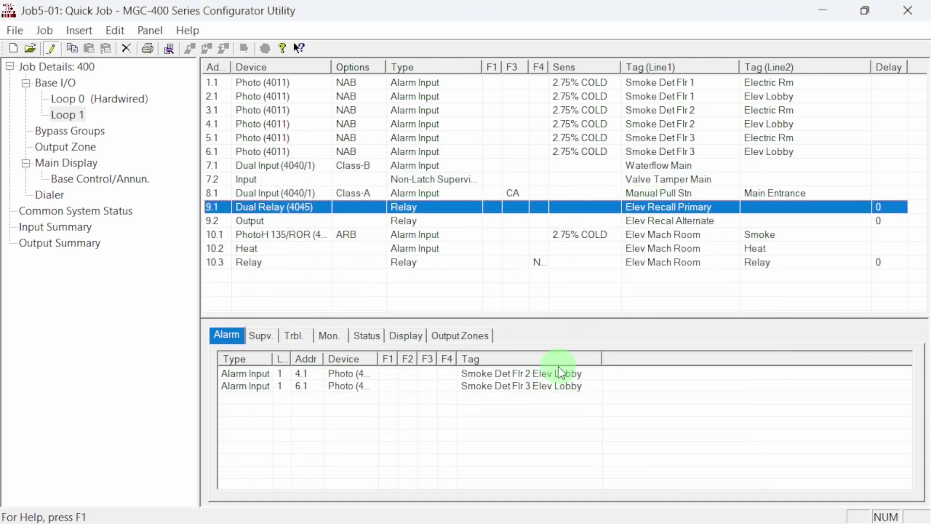
Correlate Elev Mach Room relay 10.3 with alarm input 10.2, Elev Mach Room Heat.
click(624, 264)
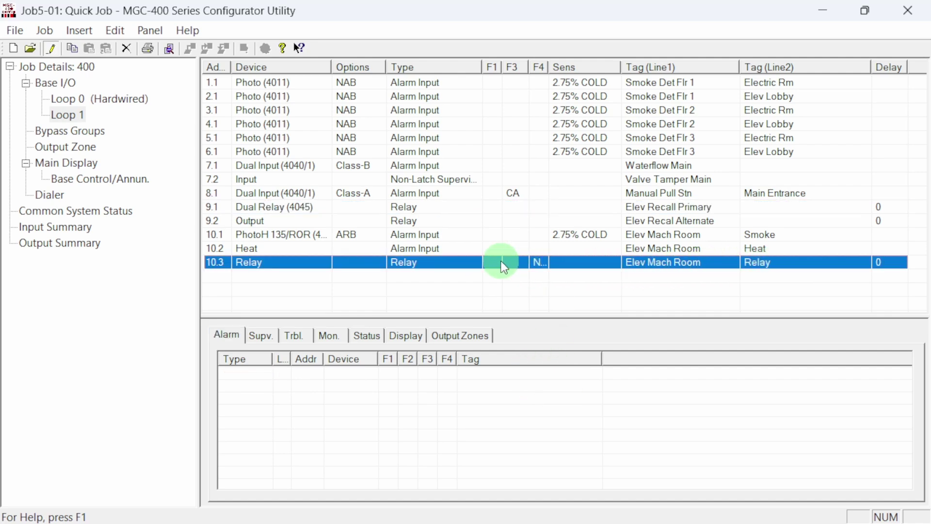
right_click(423, 264)
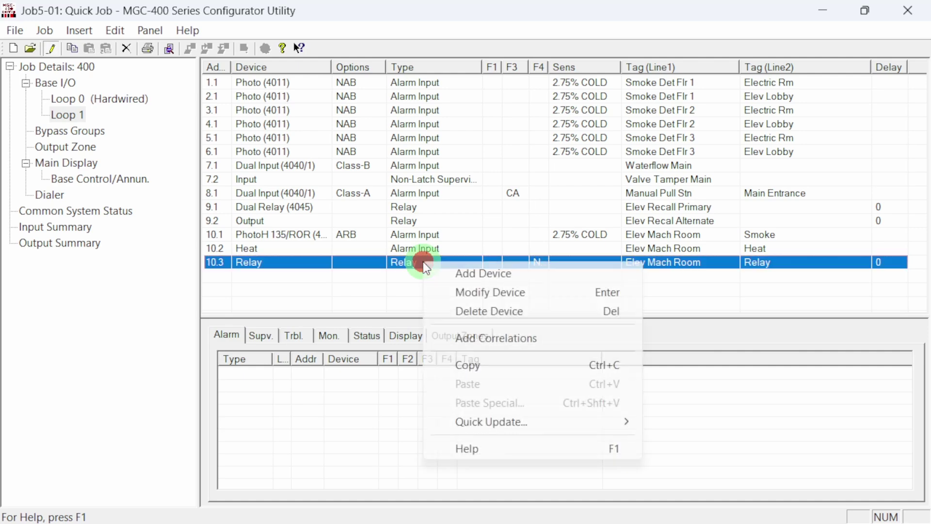
click(533, 341)
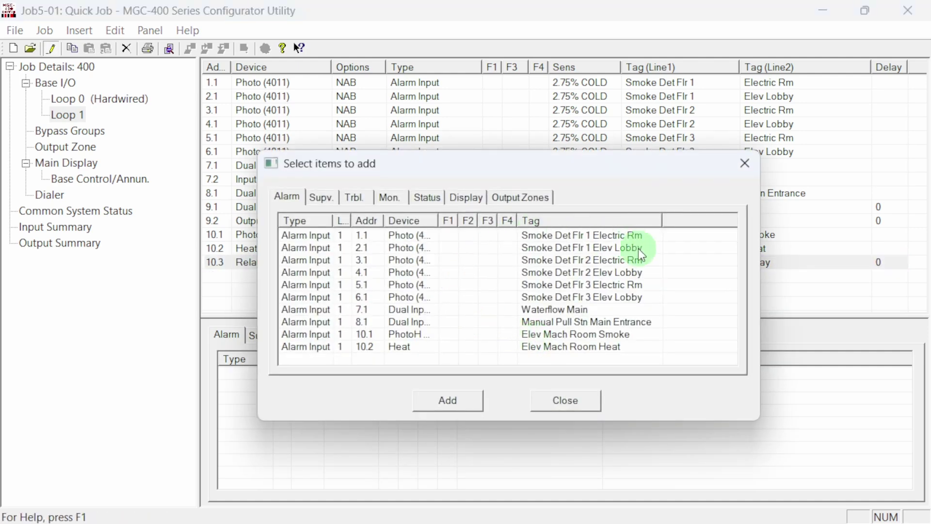
click(572, 346)
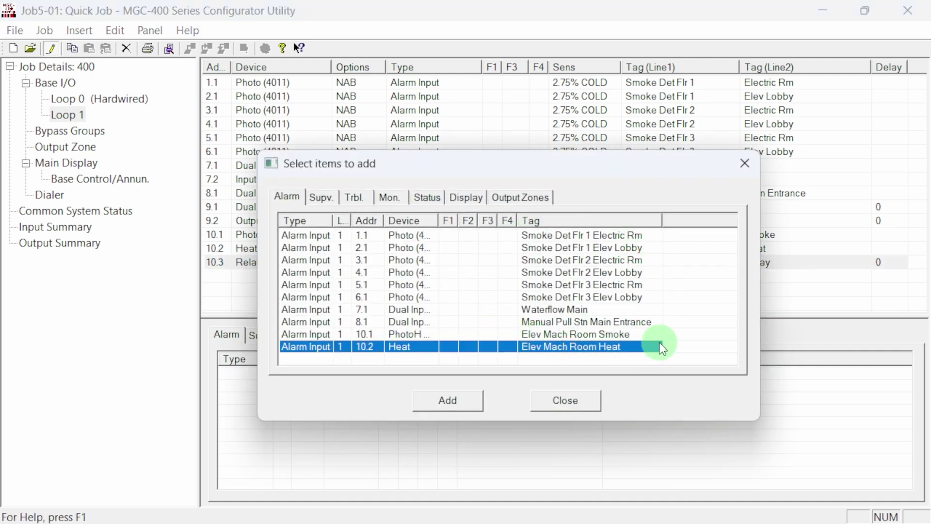
click(459, 404)
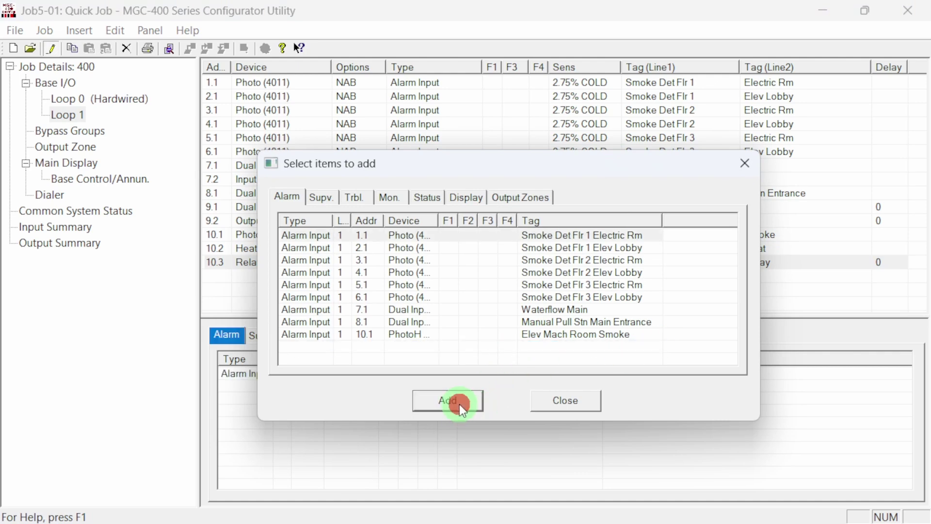
click(583, 404)
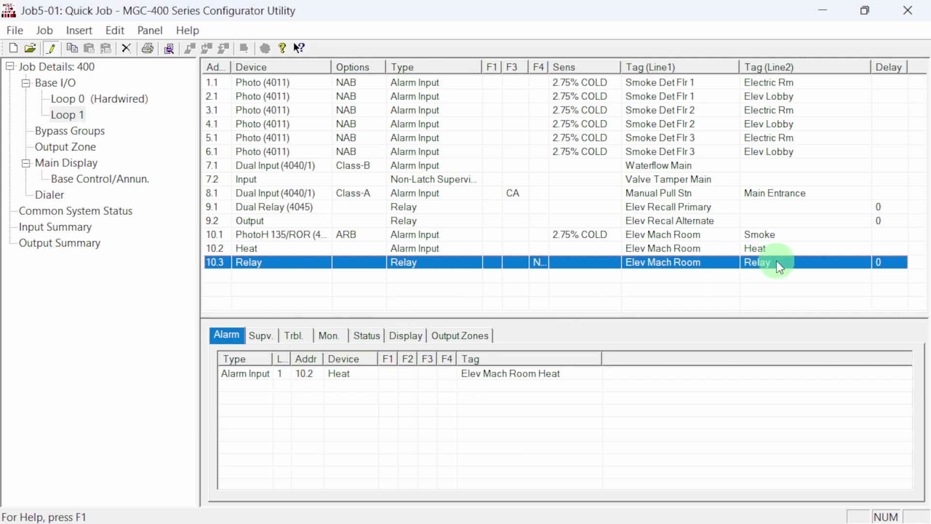
click(566, 372)
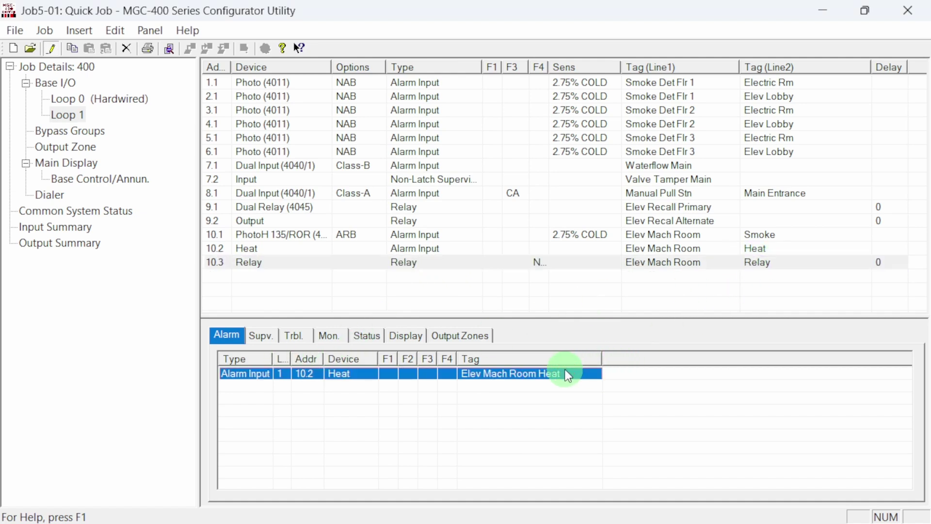
click(665, 248)
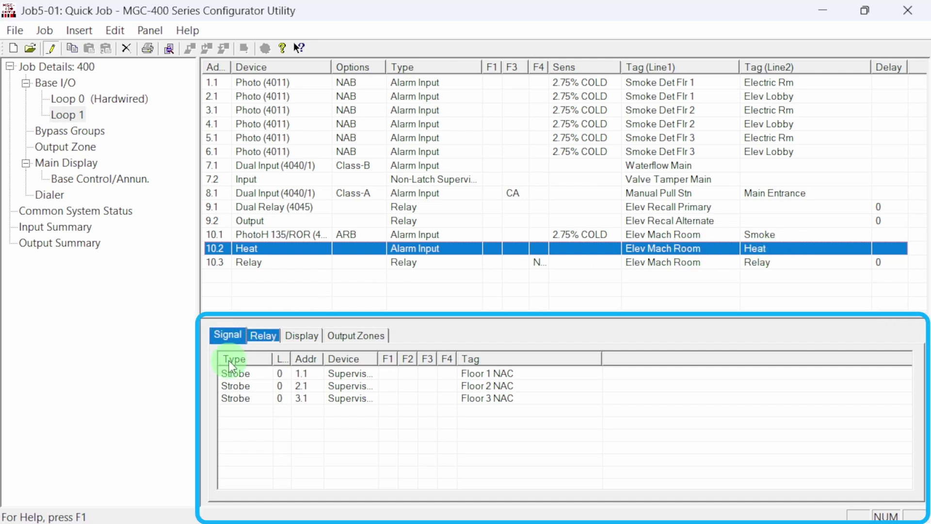
click(265, 337)
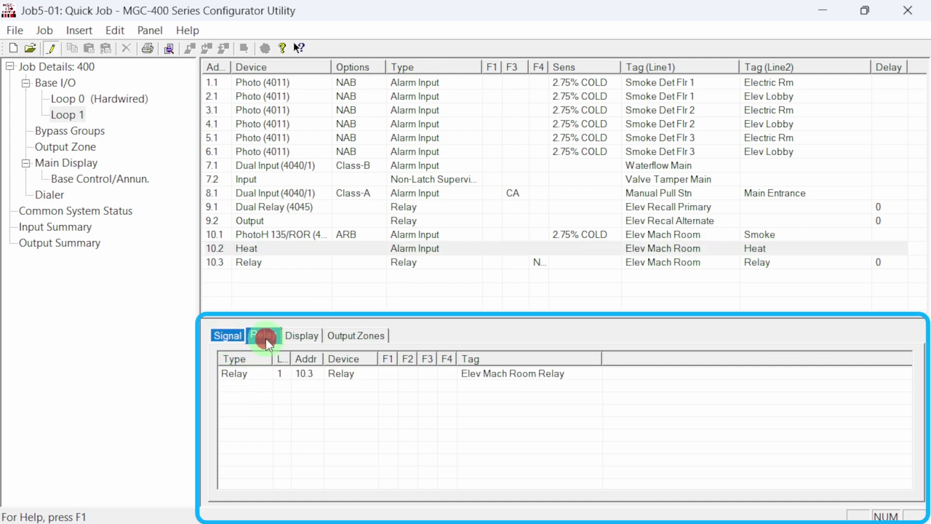
click(273, 265)
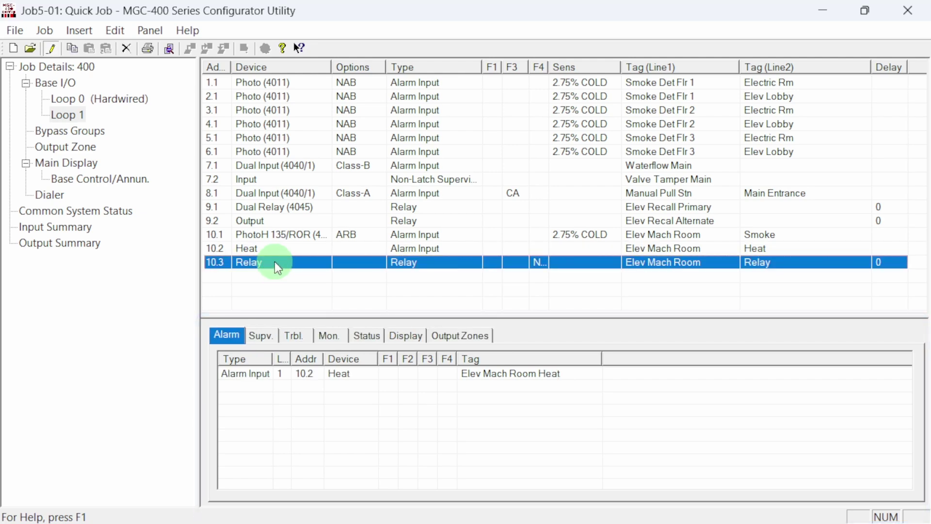